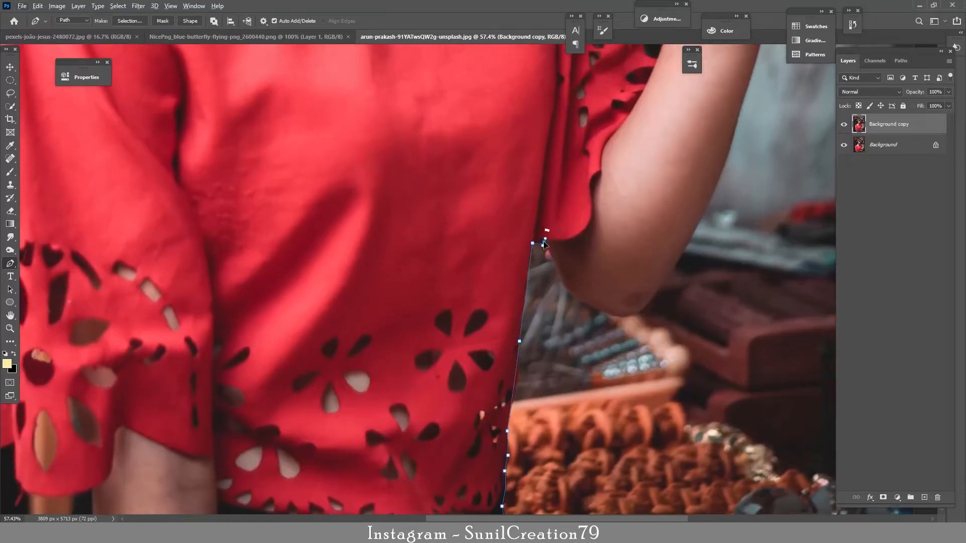
# - Continue the pen path around the raised arm's elbow and up the outer forearm toward the wrist
pyautogui.moveTo(544, 242); pyautogui.dragTo(657, 294)
pyautogui.keyDown('alt'); pyautogui.click(612, 315); pyautogui.keyUp('alt')
pyautogui.keyDown('alt'); pyautogui.click(645, 307); pyautogui.keyUp('alt')
pyautogui.moveTo(690, 151); pyautogui.dragTo(662, 269)
pyautogui.moveTo(711, 230); pyautogui.dragTo(673, 320)
pyautogui.keyDown('alt'); pyautogui.click(712, 231); pyautogui.keyUp('alt')
pyautogui.moveTo(704, 280); pyautogui.dragTo(710, 267)
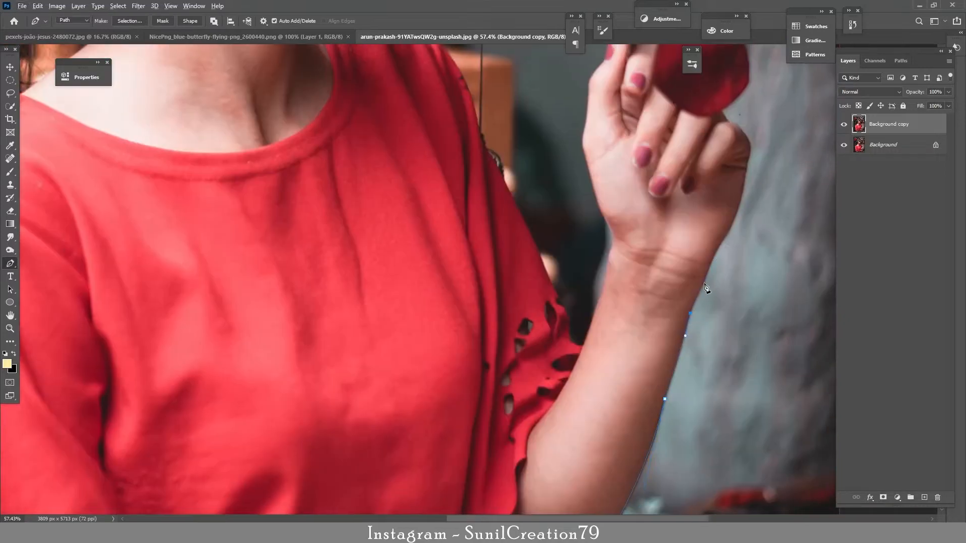
# - Extend the pen path around the outer hand and knuckles and across the red petal to the fingers
pyautogui.click(728, 123)
pyautogui.moveTo(691, 99); pyautogui.dragTo(688, 237)
pyautogui.keyDown('alt'); pyautogui.click(705, 221); pyautogui.keyUp('alt')
pyautogui.moveTo(695, 175)
pyautogui.mouseDown()
pyautogui.moveTo(671, 179)
pyautogui.moveTo(688, 186)
pyautogui.mouseUp()
pyautogui.hotkey('ctrl', 'z')
pyautogui.click(678, 180)
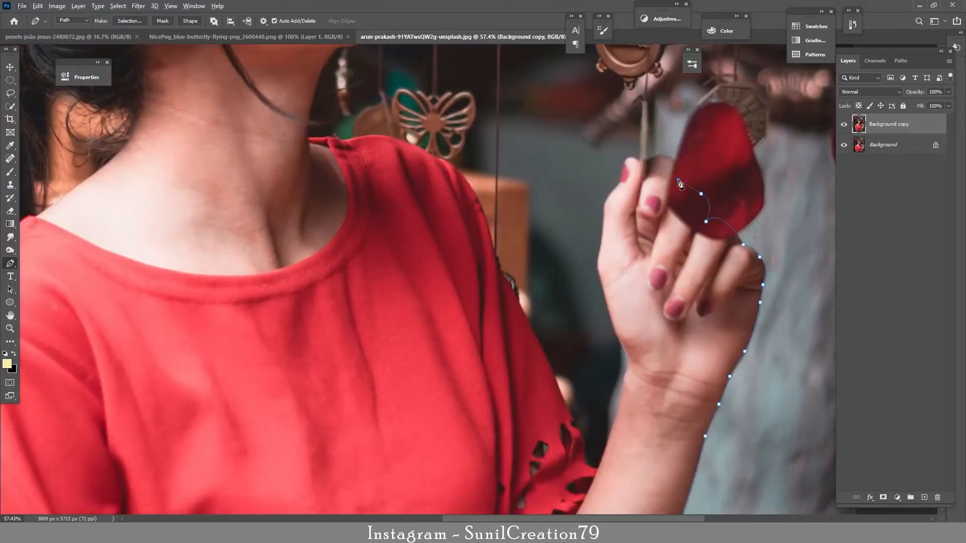
# - Trace the inner side of the fingers, wrist and forearm down to the sleeve opening
pyautogui.moveTo(607, 195); pyautogui.dragTo(614, 308)
pyautogui.click(619, 405)
pyautogui.moveTo(622, 413); pyautogui.dragTo(650, 249)
pyautogui.click(626, 304)
# - Trace the sleeve's scalloped edge and start up its outer side, redoing the misplaced anchor point
pyautogui.moveTo(612, 297); pyautogui.dragTo(586, 258)
pyautogui.click(612, 277)
pyautogui.keyDown('alt'); pyautogui.click(597, 261); pyautogui.keyUp('alt')
pyautogui.moveTo(584, 218); pyautogui.dragTo(578, 202)
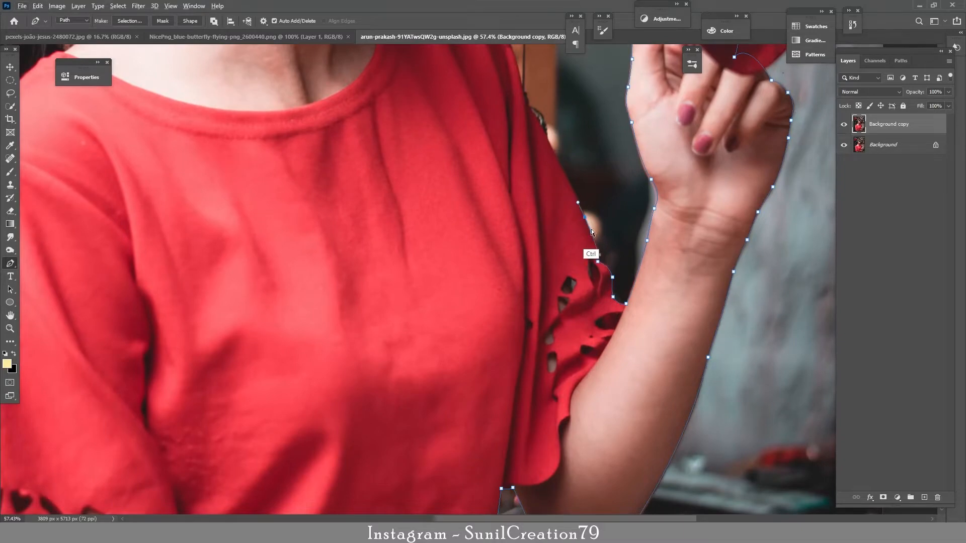
pyautogui.hotkey('ctrl', 'z')
pyautogui.click(586, 222)
pyautogui.click(563, 171)
# - Continue the path up the sleeve and over the shoulder to the base of the neck
pyautogui.moveTo(564, 166); pyautogui.dragTo(592, 257)
pyautogui.moveTo(576, 232); pyautogui.dragTo(560, 201)
pyautogui.moveTo(538, 140); pyautogui.dragTo(594, 251)
pyautogui.moveTo(564, 200); pyautogui.dragTo(480, 347)
pyautogui.click(549, 195)
pyautogui.click(453, 176)
pyautogui.click(433, 174)
# - Trace the front of the neck, the underside of the jaw and the chin with curved segments
pyautogui.click(466, 312)
pyautogui.moveTo(496, 232); pyautogui.dragTo(522, 212)
pyautogui.keyDown('alt'); pyautogui.click(496, 232); pyautogui.keyUp('alt')
pyautogui.moveTo(491, 266); pyautogui.dragTo(543, 262)
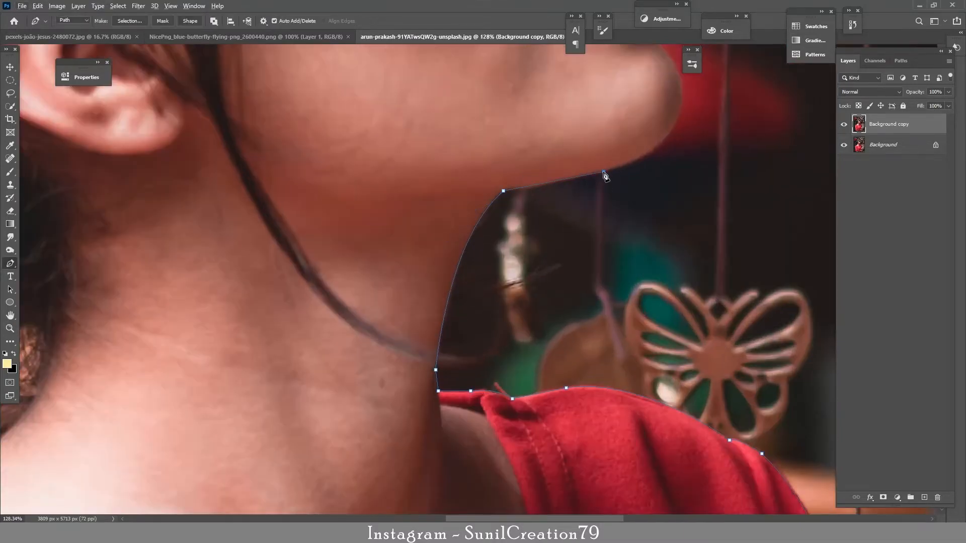
pyautogui.moveTo(574, 176); pyautogui.dragTo(601, 171)
pyautogui.keyDown('alt'); pyautogui.click(574, 176); pyautogui.keyUp('alt')
pyautogui.moveTo(667, 131); pyautogui.dragTo(686, 95)
pyautogui.keyDown('alt'); pyautogui.click(667, 131); pyautogui.keyUp('alt')
# - Outline the curve above the chin, both lips and the area between the upper lip and nose
pyautogui.moveTo(658, 64); pyautogui.dragTo(664, 181)
pyautogui.keyDown('alt'); pyautogui.click(658, 230); pyautogui.keyUp('alt')
pyautogui.keyDown('alt'); pyautogui.click(654, 198); pyautogui.keyUp('alt')
pyautogui.moveTo(653, 169); pyautogui.dragTo(610, 155)
pyautogui.click(620, 154)
pyautogui.moveTo(610, 134); pyautogui.dragTo(638, 211)
pyautogui.moveTo(635, 139); pyautogui.dragTo(614, 273)
# - Trace the nose tip and bridge with curved segments up to the eyelashes
pyautogui.moveTo(648, 207); pyautogui.dragTo(636, 183)
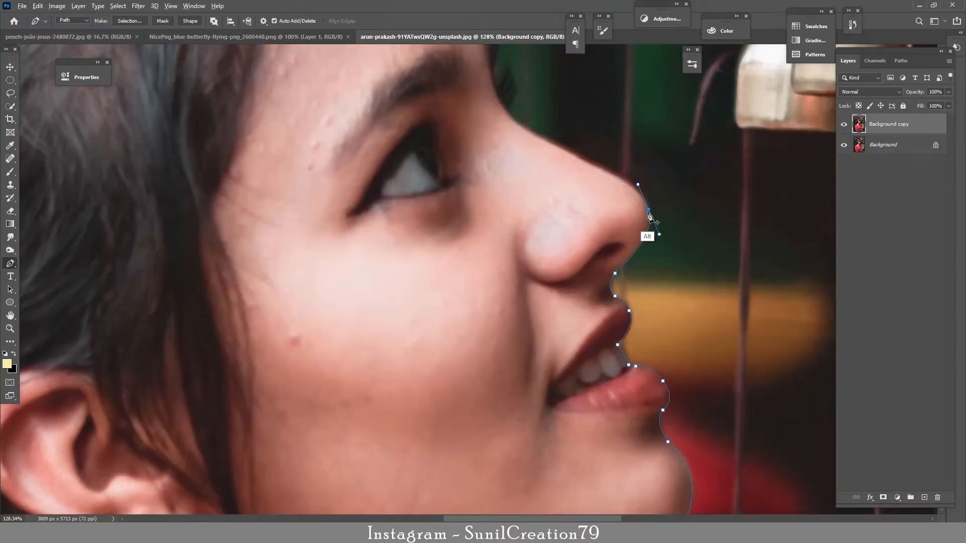
pyautogui.keyDown('alt'); pyautogui.click(648, 208); pyautogui.keyUp('alt')
pyautogui.moveTo(586, 160); pyautogui.dragTo(511, 194)
pyautogui.keyDown('alt'); pyautogui.click(586, 159); pyautogui.keyUp('alt')
pyautogui.click(505, 58)
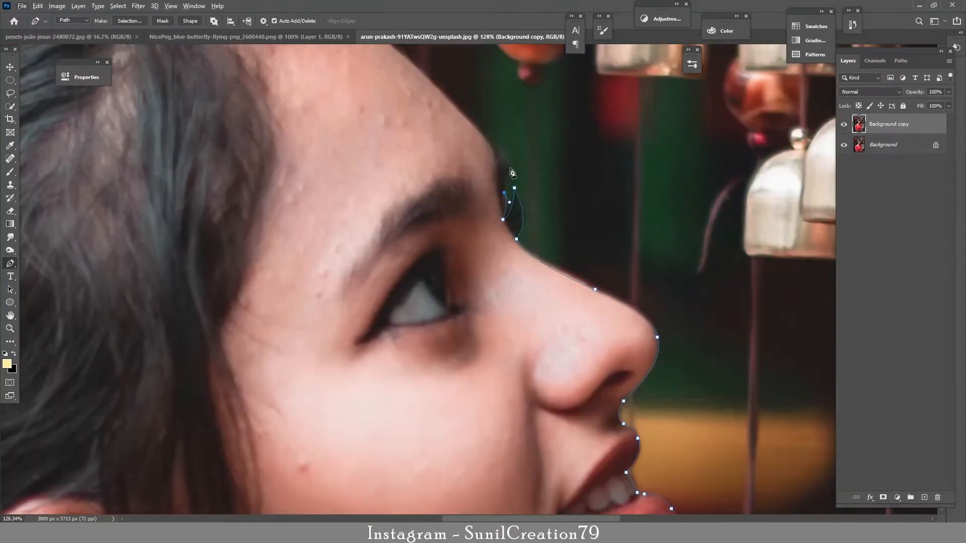
# - Extend the path up the forehead and over the hairline to the top of the head
pyautogui.moveTo(473, 124); pyautogui.dragTo(620, 279)
pyautogui.moveTo(612, 274); pyautogui.dragTo(588, 247)
pyautogui.moveTo(531, 203); pyautogui.dragTo(515, 194)
pyautogui.moveTo(508, 188); pyautogui.dragTo(639, 241)
pyautogui.moveTo(556, 187); pyautogui.dragTo(532, 181)
pyautogui.moveTo(544, 176); pyautogui.dragTo(624, 177)
pyautogui.moveTo(554, 140); pyautogui.dragTo(516, 129)
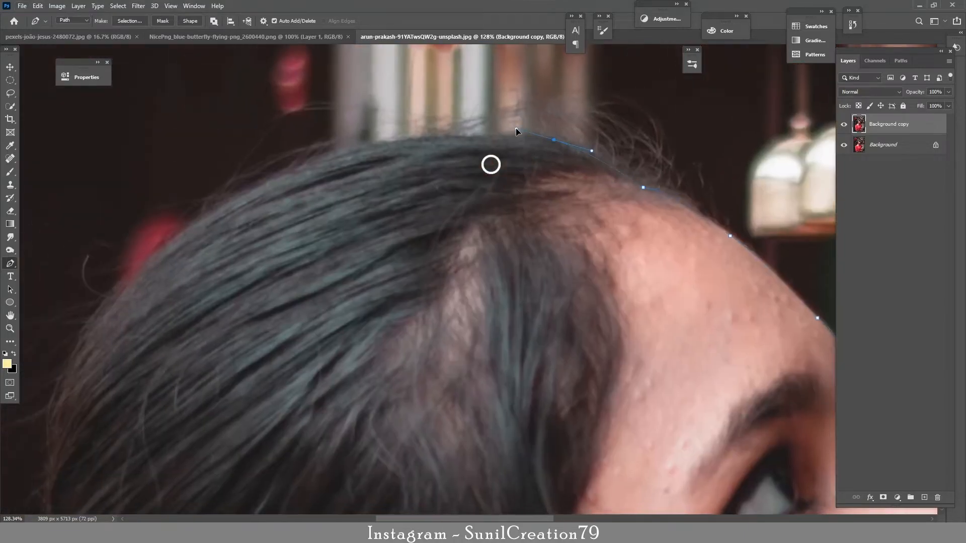
# - Trace the crown and back of the head down to the start of the ponytail
pyautogui.keyDown('alt'); pyautogui.click(264, 185); pyautogui.keyUp('alt')
pyautogui.moveTo(256, 202); pyautogui.dragTo(395, 111)
pyautogui.moveTo(209, 267); pyautogui.dragTo(164, 367)
pyautogui.keyDown('alt'); pyautogui.click(209, 267); pyautogui.keyUp('alt')
pyautogui.moveTo(206, 287); pyautogui.dragTo(218, 100)
pyautogui.moveTo(196, 188); pyautogui.dragTo(200, 261)
pyautogui.click(194, 302)
pyautogui.moveTo(169, 322); pyautogui.dragTo(146, 349)
# - Trace the outer edge of the ponytail down to where its lower strands meet the sleeve
pyautogui.moveTo(259, 274); pyautogui.dragTo(278, 352)
pyautogui.moveTo(261, 327); pyautogui.dragTo(308, 150)
pyautogui.moveTo(297, 209); pyautogui.dragTo(286, 237)
pyautogui.moveTo(287, 305); pyautogui.dragTo(267, 360)
pyautogui.moveTo(275, 360); pyautogui.dragTo(313, 211)
pyautogui.moveTo(315, 330); pyautogui.dragTo(318, 350)
pyautogui.click(329, 353)
pyautogui.moveTo(328, 391); pyautogui.dragTo(353, 304)
pyautogui.moveTo(358, 292); pyautogui.dragTo(372, 303)
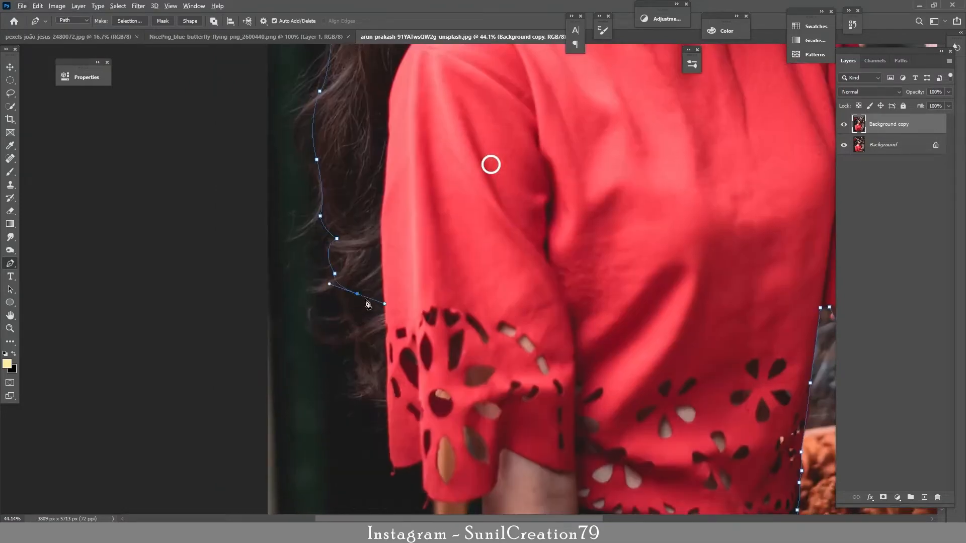
# - Trace the outer edge of the lowered arm's sleeve and the first part of its hem
pyautogui.click(383, 310)
pyautogui.click(386, 312)
pyautogui.moveTo(390, 335); pyautogui.dragTo(400, 158)
pyautogui.moveTo(410, 288); pyautogui.dragTo(428, 285)
pyautogui.moveTo(434, 282); pyautogui.dragTo(443, 279)
pyautogui.keyDown('alt'); pyautogui.click(434, 282); pyautogui.keyUp('alt')
pyautogui.click(435, 312)
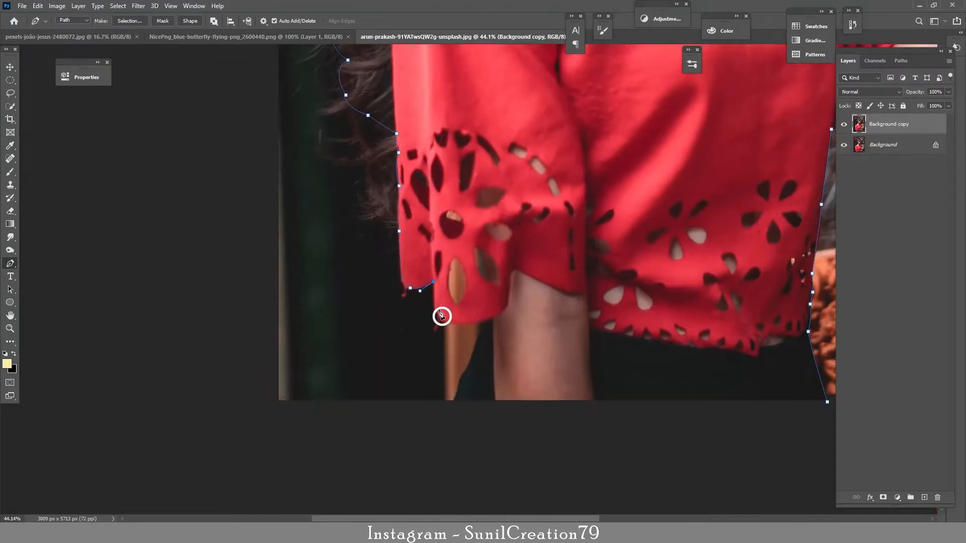
# - Finish the sleeve hem, close the path beneath the woman's body and convert it to a selection
pyautogui.moveTo(442, 316); pyautogui.dragTo(358, 218)
pyautogui.moveTo(398, 222); pyautogui.dragTo(422, 211)
pyautogui.moveTo(404, 301); pyautogui.dragTo(164, 289)
pyautogui.click(503, 290)
pyautogui.hotkey('ctrl', 'Return')
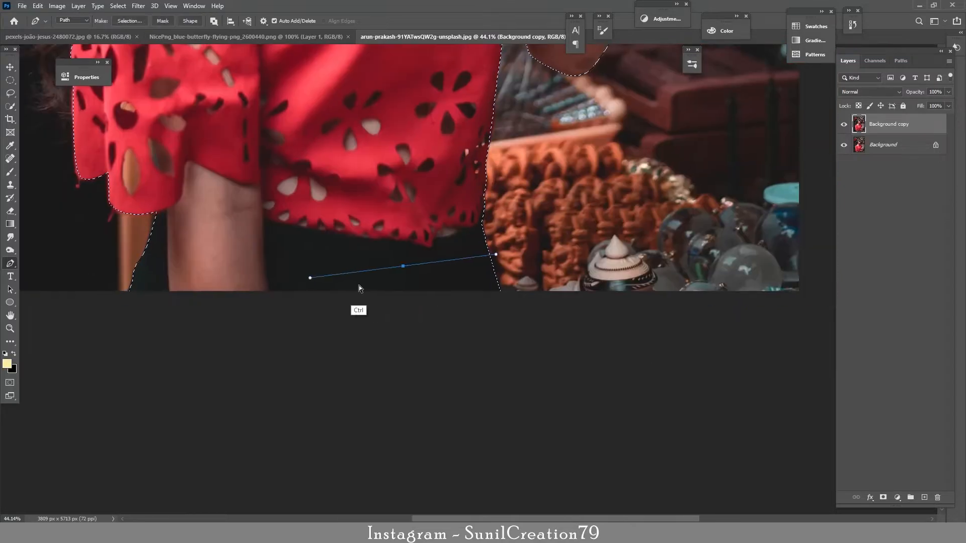
# - Start a path inside the gap between ponytail and head, following the hair from the tie to the nape
pyautogui.moveTo(358, 285); pyautogui.dragTo(358, 503)
pyautogui.click(290, 160)
pyautogui.moveTo(316, 155); pyautogui.dragTo(324, 143)
pyautogui.moveTo(321, 180); pyautogui.dragTo(320, 192)
pyautogui.moveTo(356, 239); pyautogui.dragTo(382, 253)
pyautogui.moveTo(406, 318); pyautogui.dragTo(451, 330)
pyautogui.moveTo(506, 341); pyautogui.dragTo(552, 284)
pyautogui.click(517, 343)
pyautogui.moveTo(534, 383); pyautogui.dragTo(538, 279)
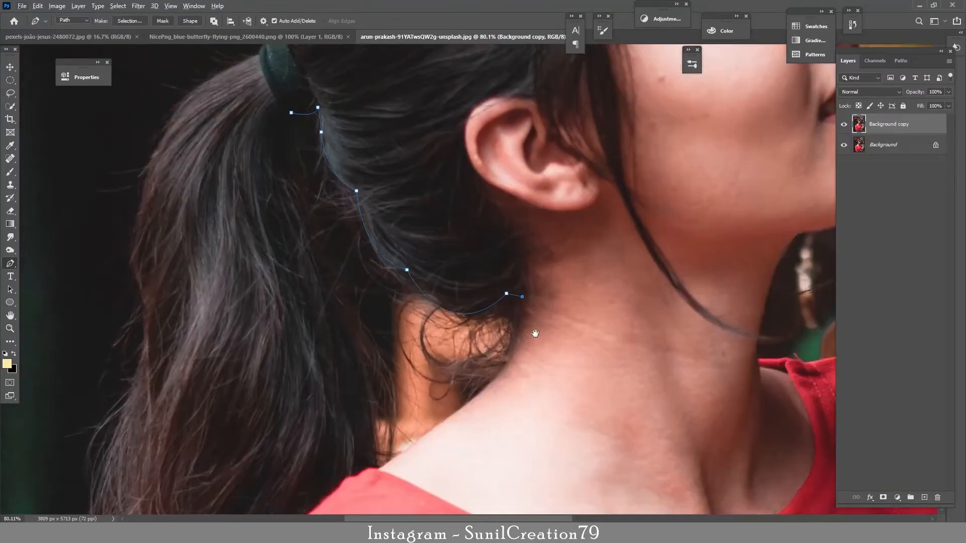
# - Close the gap's outline along the neck, shoulder and ponytail and subtract it from the selection
pyautogui.moveTo(509, 307); pyautogui.dragTo(502, 319)
pyautogui.moveTo(453, 360); pyautogui.dragTo(428, 378)
pyautogui.click(381, 413)
pyautogui.moveTo(350, 272); pyautogui.dragTo(321, 226)
pyautogui.moveTo(291, 109); pyautogui.dragTo(231, 214)
pyautogui.click(317, 164)
pyautogui.hotkey('ctrl', 'alt', 'Return')
# - Outline the dark leaf-shaped cutout near the hem of the lowered arm's sleeve with the Pen tool
pyautogui.moveTo(384, 410); pyautogui.dragTo(468, 410)
pyautogui.moveTo(379, 403); pyautogui.dragTo(404, 244)
pyautogui.click(378, 220)
pyautogui.click(378, 220)
pyautogui.click(425, 268)
pyautogui.moveTo(442, 321); pyautogui.dragTo(446, 351)
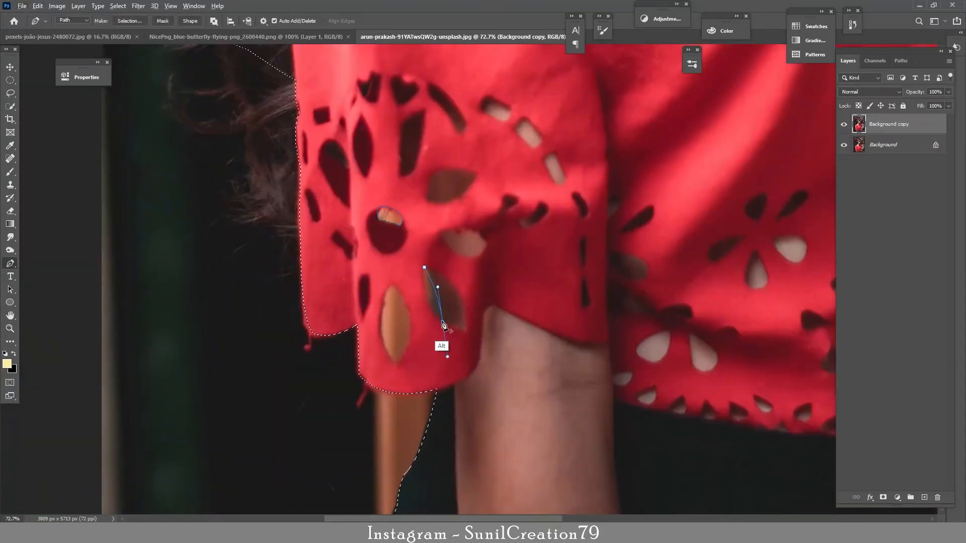
pyautogui.moveTo(425, 269); pyautogui.dragTo(426, 237)
# - Outline the neighbouring orange leaf-shaped sleeve cutout and subtract the cutout paths from the selection
pyautogui.click(390, 283)
pyautogui.moveTo(405, 345); pyautogui.dragTo(391, 387)
pyautogui.click(396, 363)
pyautogui.moveTo(390, 283); pyautogui.dragTo(413, 242)
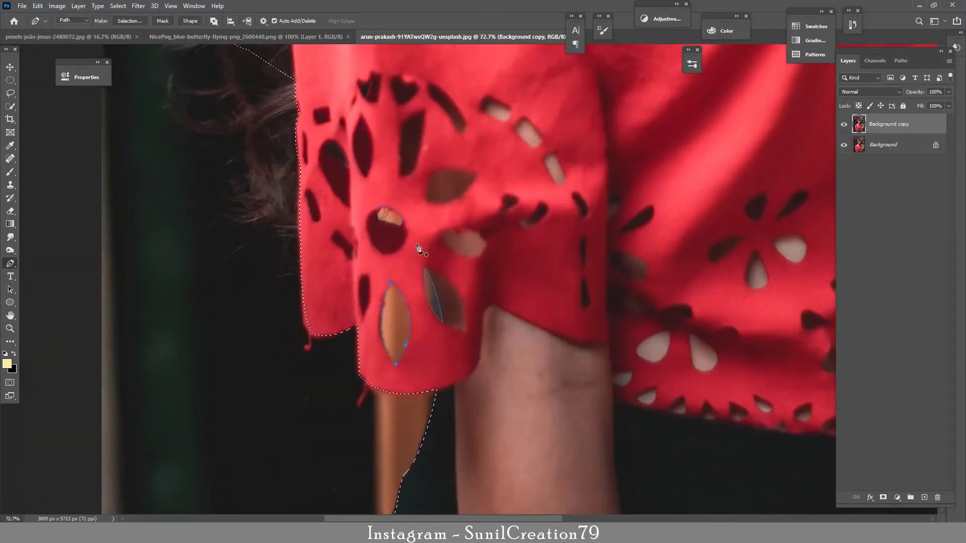
pyautogui.hotkey('ctrl', 'alt', 'Return')
pyautogui.moveTo(476, 273); pyautogui.dragTo(417, 287)
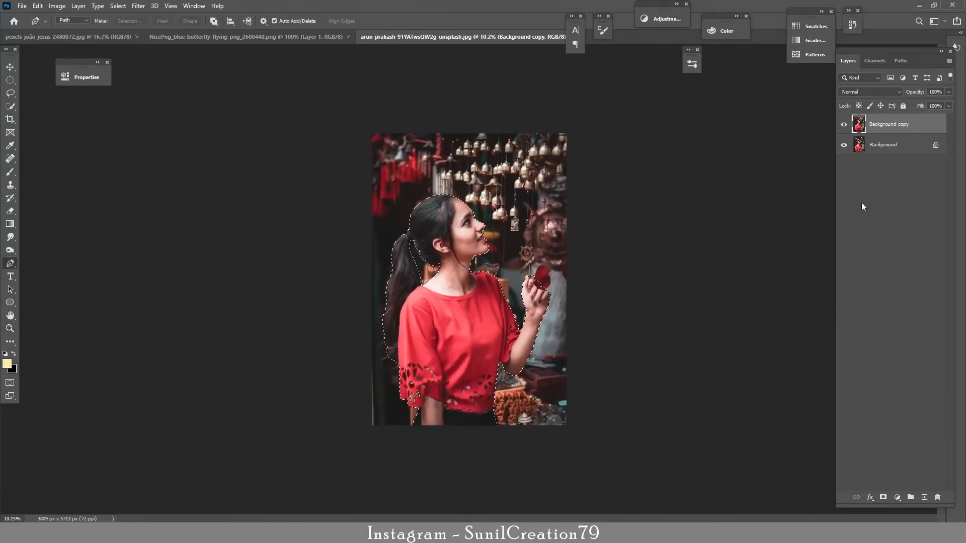
# - Mask the Background copy layer to the selection and convert the masked layer to a smart object
pyautogui.rightClick(889, 132)
pyautogui.click(803, 238)
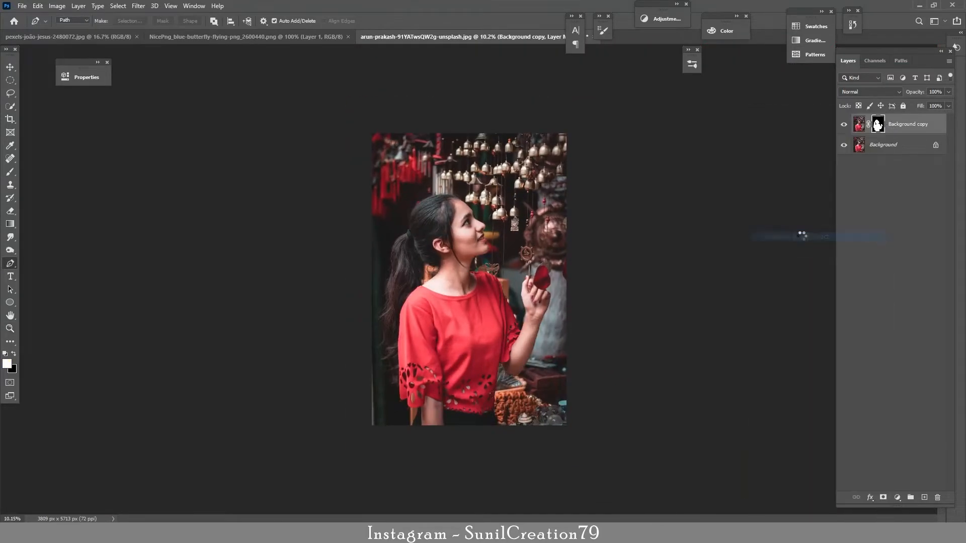
# - Flip the tulip image's canvas horizontally
pyautogui.click(59, 38)
pyautogui.click(57, 6)
pyautogui.moveTo(75, 100)
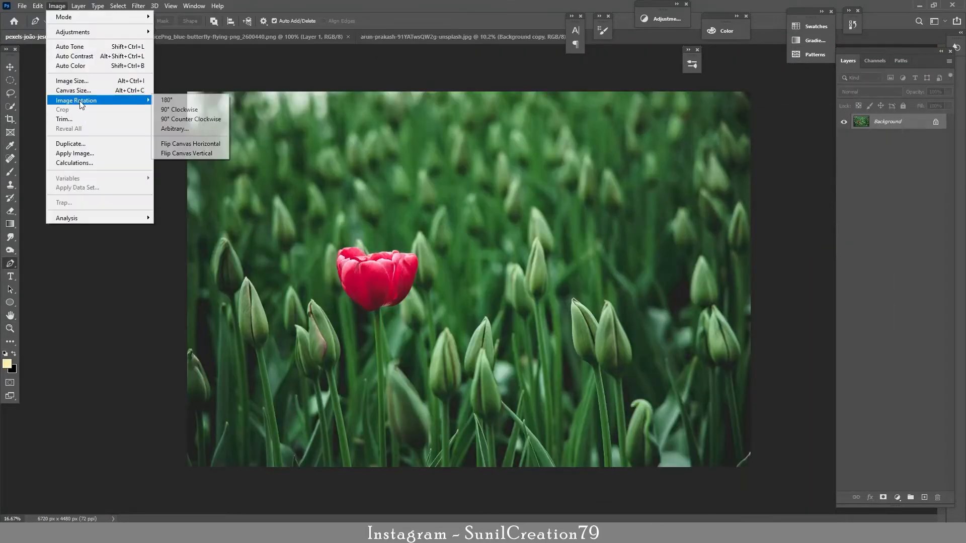
pyautogui.click(194, 144)
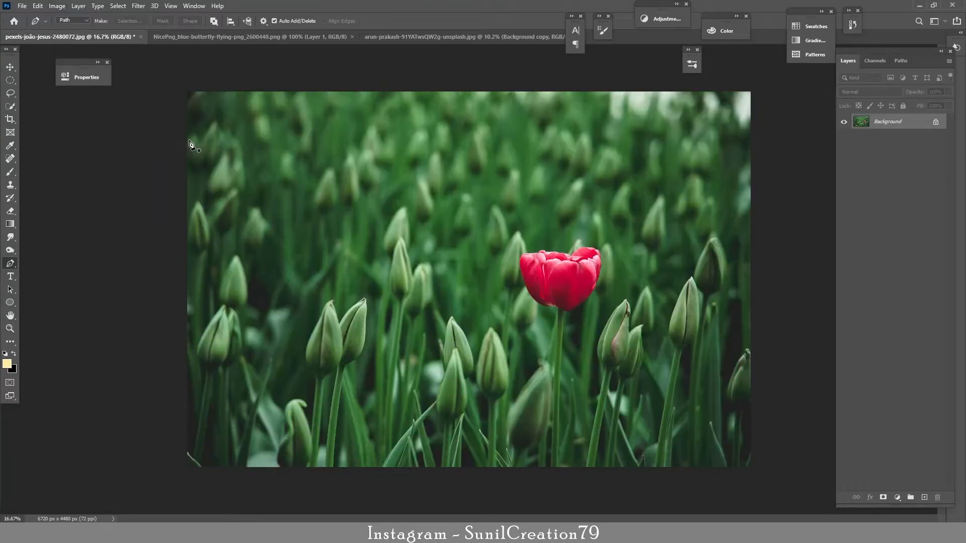
# - Bring the cut-out woman into the tulip image and scale her to 71.06%, positioned facing the red tulip
pyautogui.click(401, 36)
pyautogui.moveTo(889, 124); pyautogui.dragTo(386, 292)
pyautogui.hotkey('ctrl', 't')
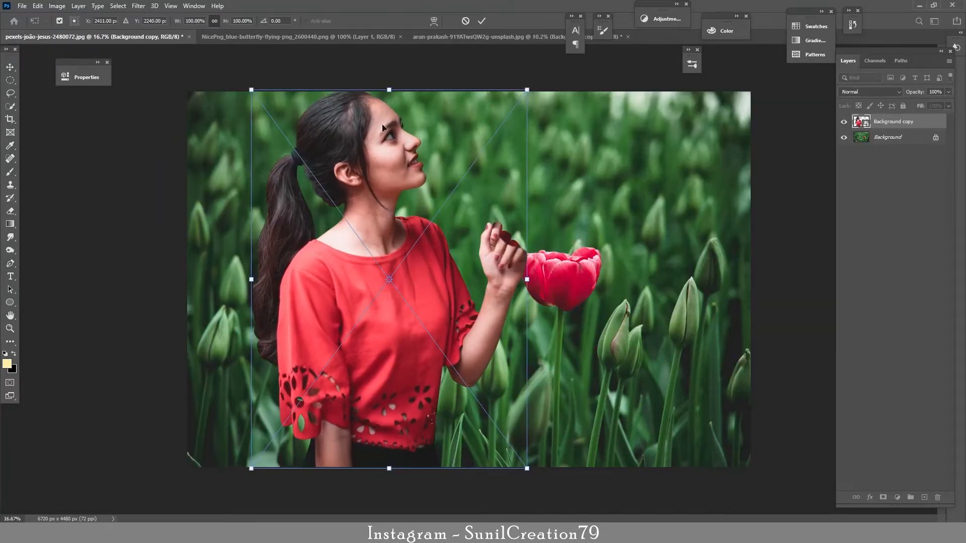
pyautogui.moveTo(388, 89); pyautogui.dragTo(389, 199)
pyautogui.moveTo(390, 315); pyautogui.dragTo(429, 321)
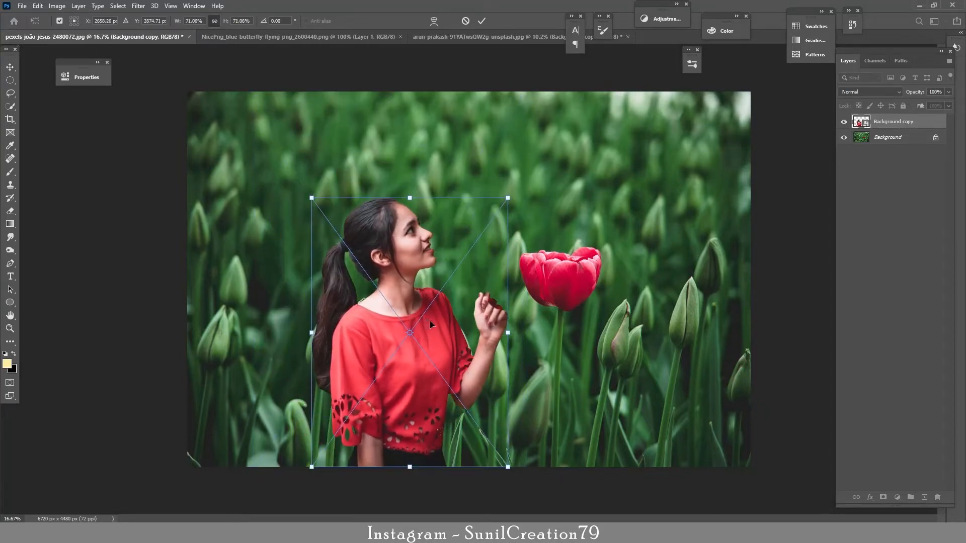
pyautogui.press('Return')
# - Unlock the tulip background layer and apply the Camera Raw filter to it with Noise Reduction 54
pyautogui.scroll(6, 348, 340)
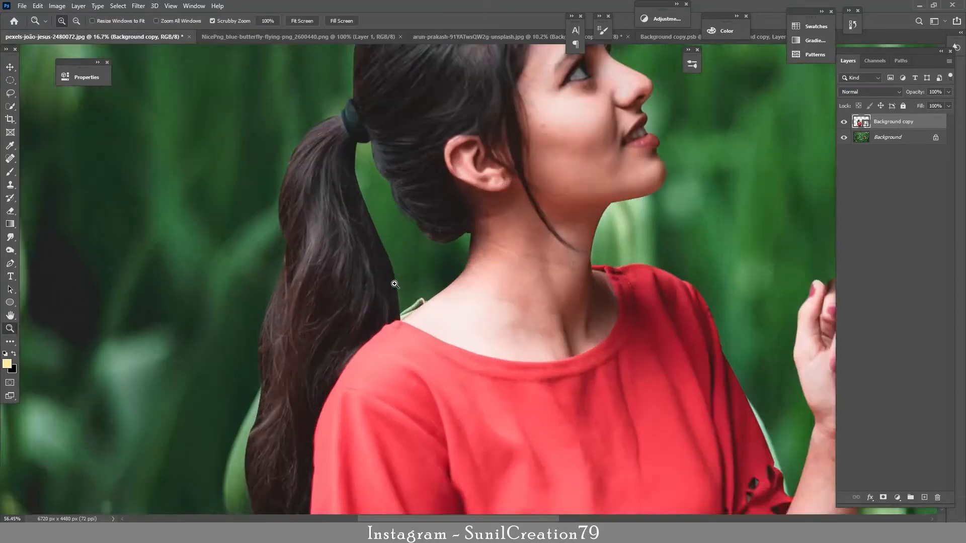
pyautogui.scroll(-5, 397, 310)
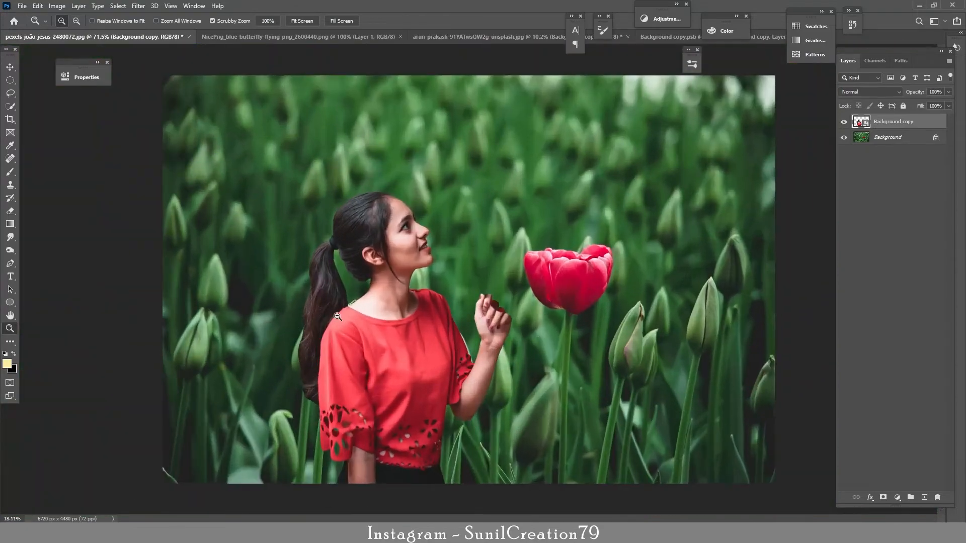
pyautogui.scroll(4, 377, 300)
pyautogui.click(935, 137)
pyautogui.click(138, 6)
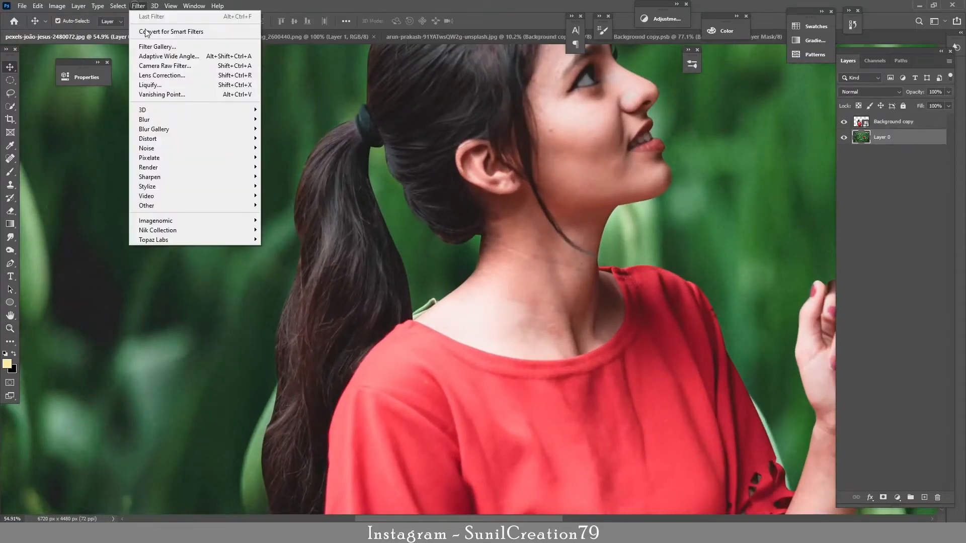
pyautogui.click(159, 65)
pyautogui.scroll(5, 285, 267)
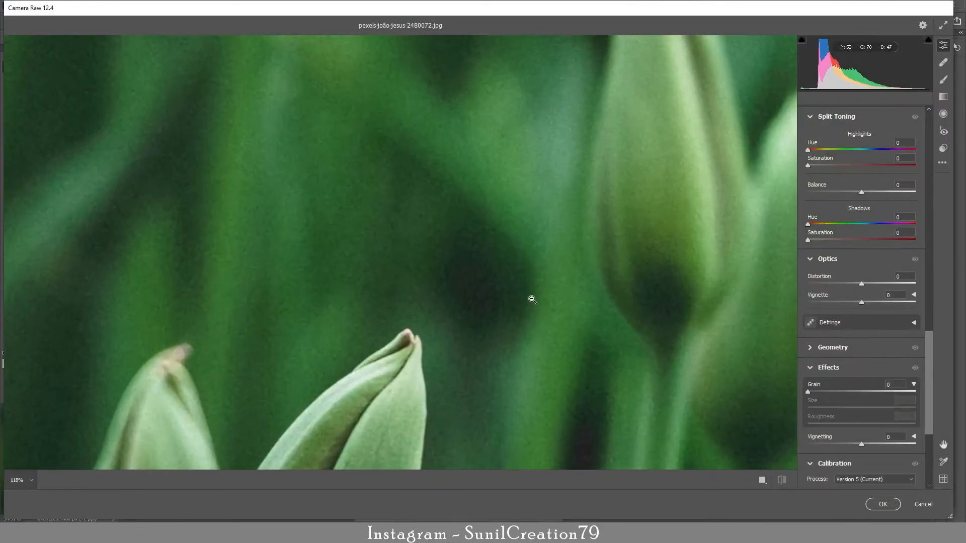
pyautogui.moveTo(928, 334); pyautogui.dragTo(928, 284)
pyautogui.scroll(3, 865, 206)
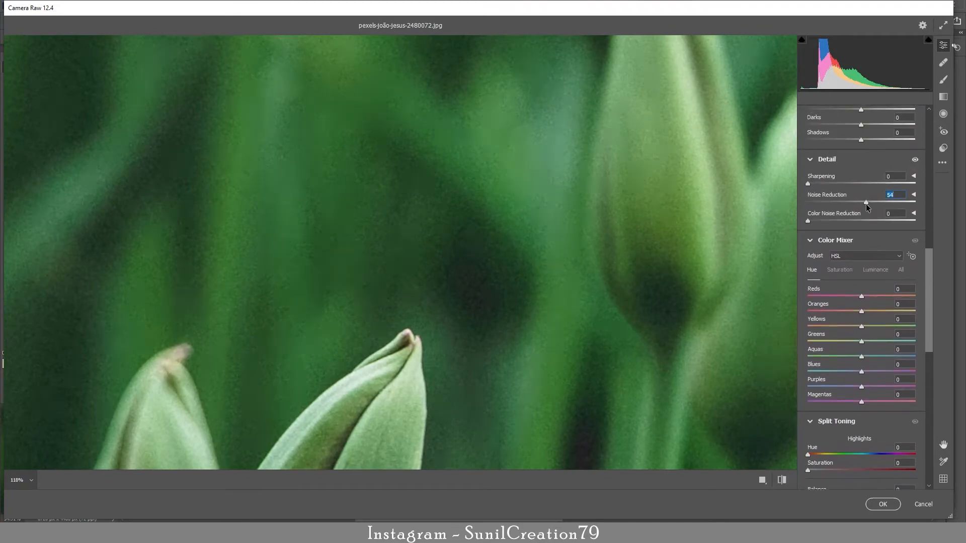
pyautogui.click(898, 504)
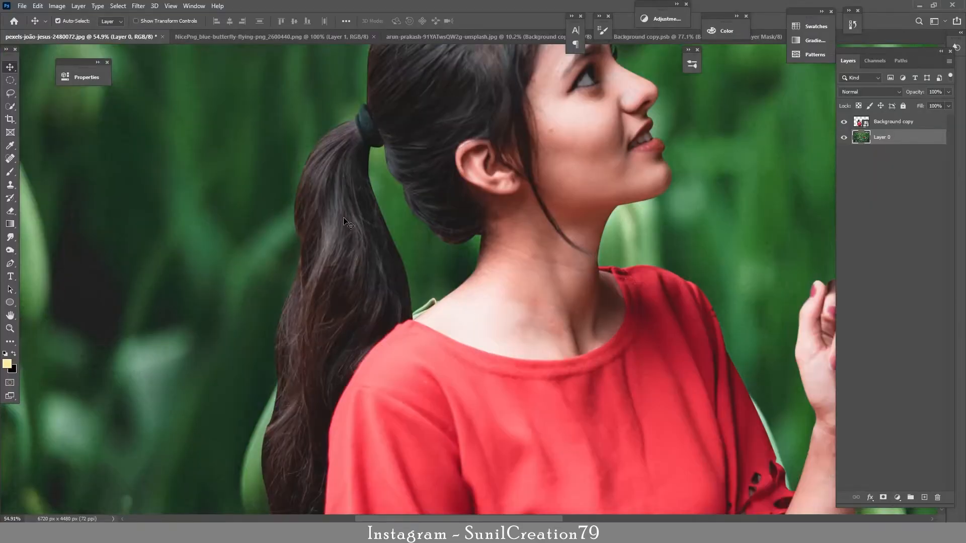
# - Duplicate the woman's layer, placing the copy beneath the tulip layer and hiding it
pyautogui.click(890, 123)
pyautogui.moveTo(888, 124); pyautogui.dragTo(896, 158)
pyautogui.click(844, 154)
# - Rasterize the upper Background copy layer
pyautogui.click(920, 125)
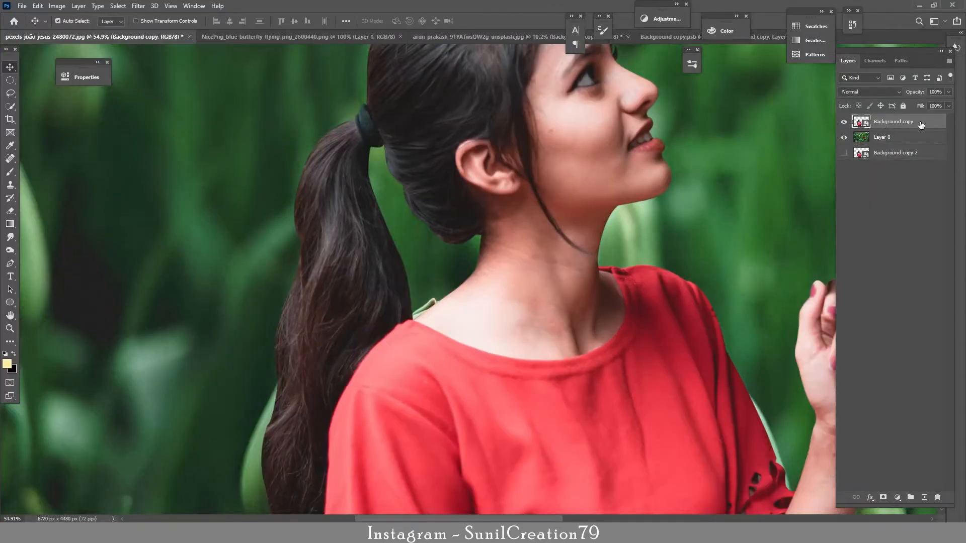
pyautogui.rightClick(920, 125)
pyautogui.click(830, 273)
# - Choose the Smudge tool with the BRUSH.jpg bristle tip, check its brush settings and reduce the brush size for hair work
pyautogui.click(10, 236)
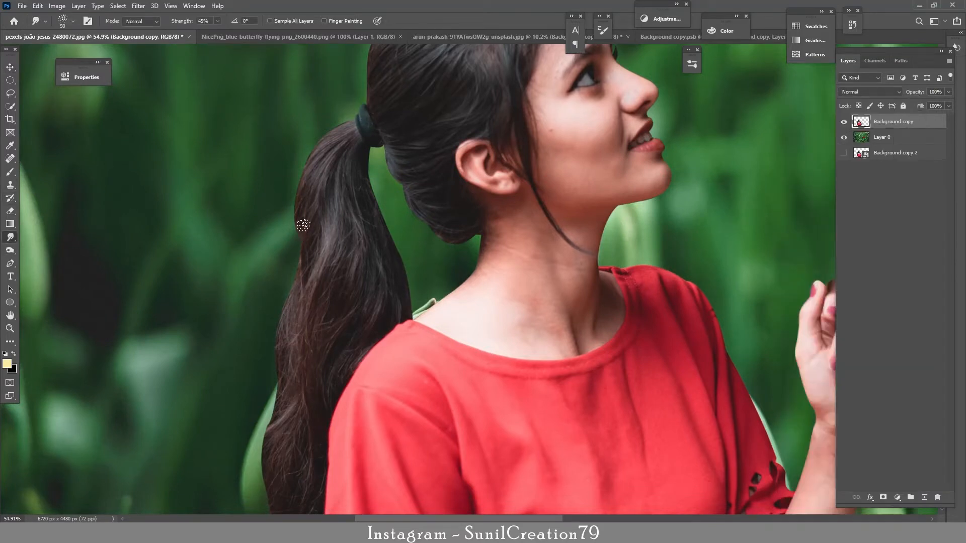
pyautogui.click(72, 23)
pyautogui.click(65, 397)
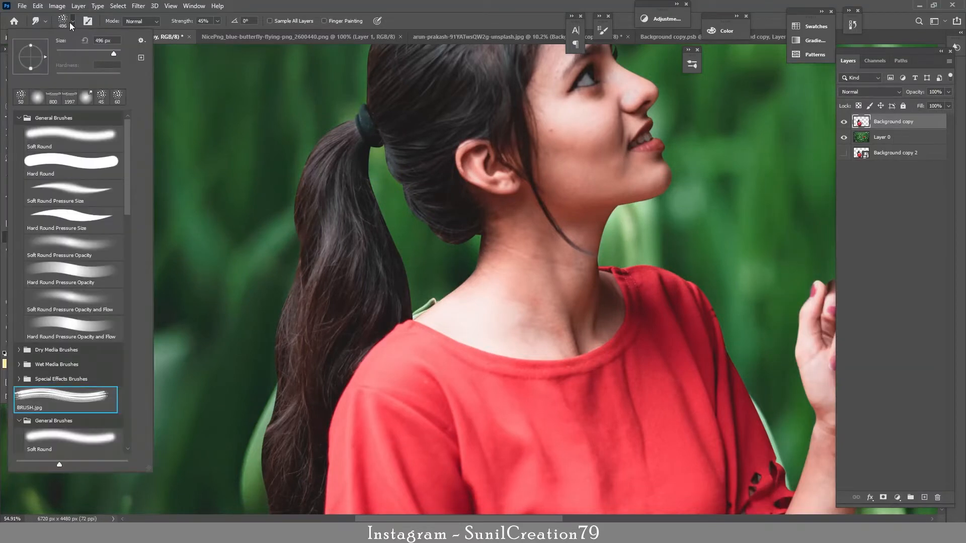
pyautogui.click(72, 23)
pyautogui.click(88, 21)
pyautogui.write('1')
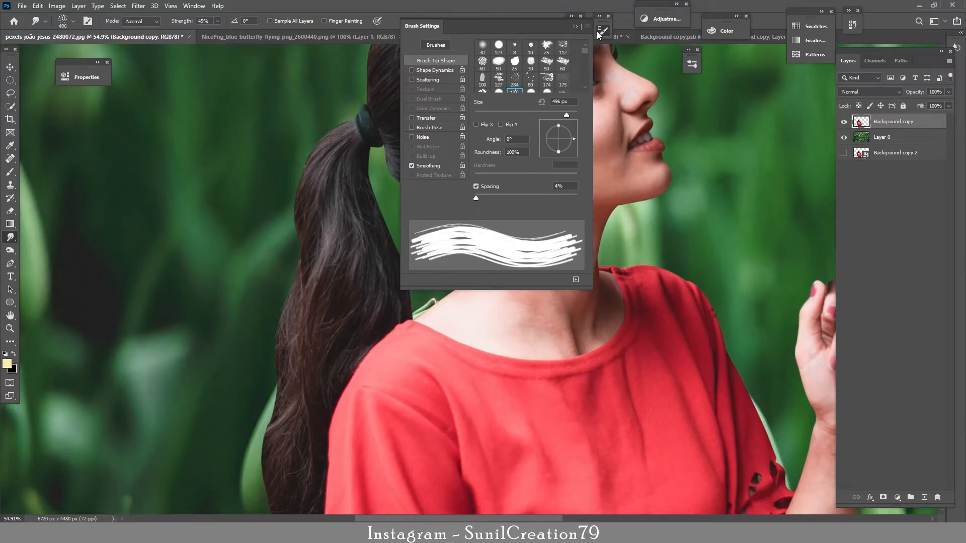
pyautogui.click(601, 32)
pyautogui.press('[')
pyautogui.press('[')
pyautogui.press('[')
pyautogui.press('[')
pyautogui.press('[')
pyautogui.press('[')
pyautogui.press('[')
pyautogui.press('[')
pyautogui.press('[')
pyautogui.press('[')
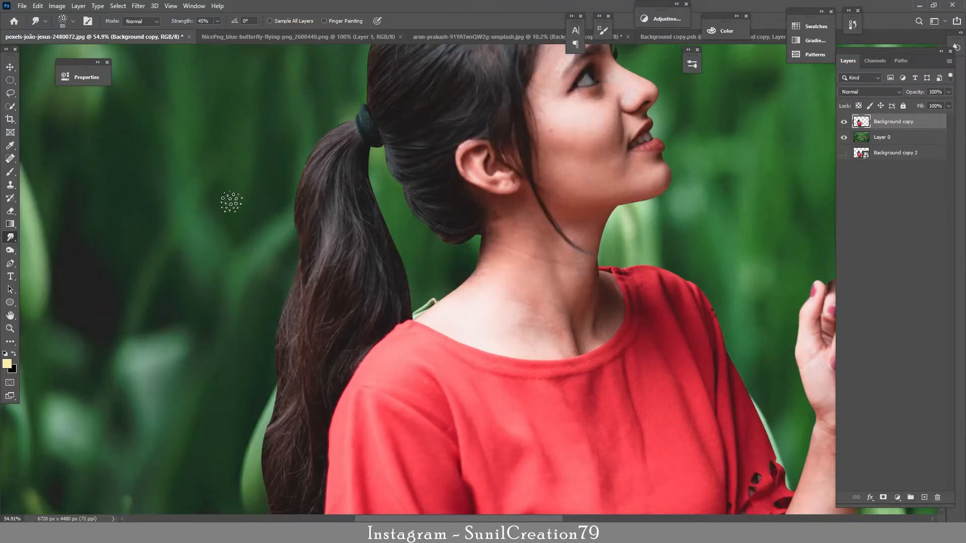
# - Set the Smudge strength to 93% and pull fine strands out from the ponytail's outer edge with a smaller brush
pyautogui.moveTo(280, 230); pyautogui.dragTo(300, 205)
pyautogui.moveTo(182, 25); pyautogui.dragTo(195, 29)
pyautogui.moveTo(318, 278); pyautogui.dragTo(334, 271)
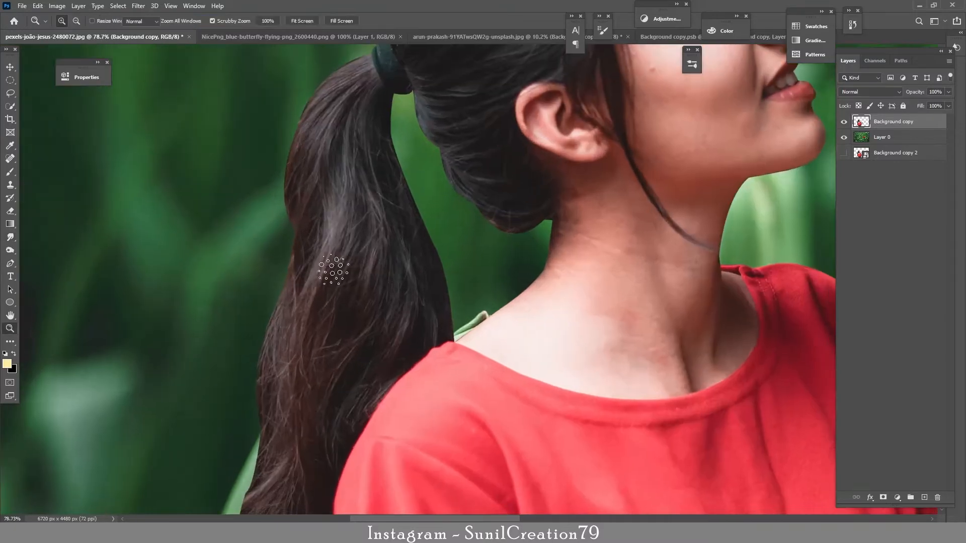
pyautogui.press('[')
pyautogui.press('[')
pyautogui.press('[')
pyautogui.press('[')
pyautogui.moveTo(296, 217); pyautogui.dragTo(277, 282)
pyautogui.moveTo(321, 323)
pyautogui.mouseDown()
pyautogui.moveTo(351, 220)
pyautogui.moveTo(234, 353)
pyautogui.mouseUp()
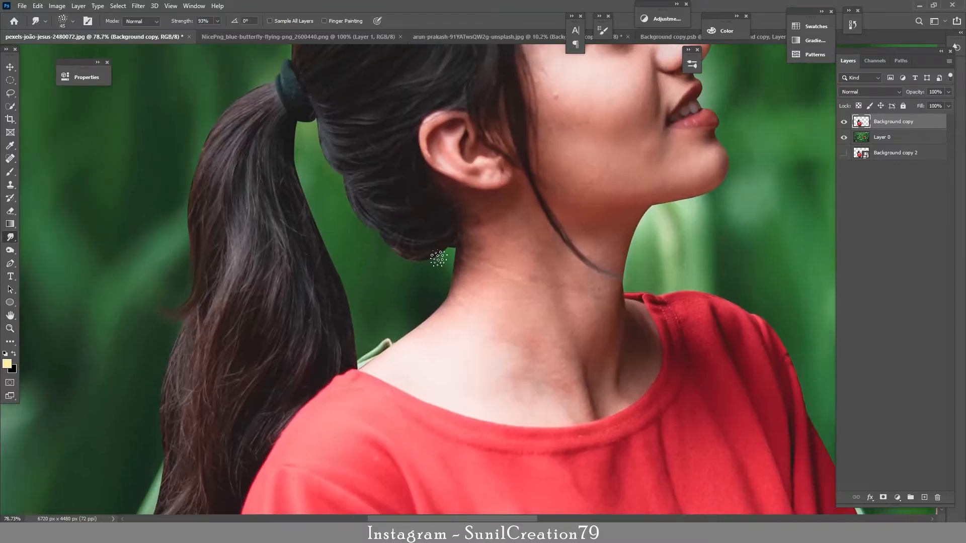
# - Smudge the back hair's edge between the nape and the hair tie into soft strands, undoing unsatisfactory strokes
pyautogui.moveTo(438, 254); pyautogui.dragTo(402, 252)
pyautogui.moveTo(405, 241); pyautogui.dragTo(382, 245)
pyautogui.hotkey('ctrl', 'z')
pyautogui.press('[')
pyautogui.moveTo(440, 251)
pyautogui.mouseDown()
pyautogui.moveTo(399, 252)
pyautogui.moveTo(375, 227)
pyautogui.moveTo(383, 211)
pyautogui.mouseUp()
pyautogui.hotkey('ctrl', 'z')
pyautogui.hotkey('ctrl', 'z')
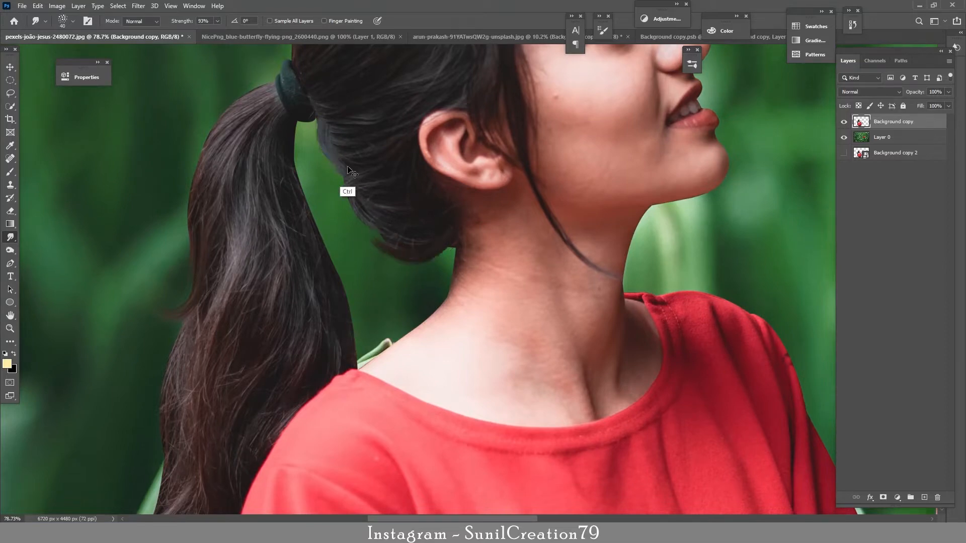
pyautogui.moveTo(409, 248)
pyautogui.mouseDown()
pyautogui.moveTo(370, 234)
pyautogui.moveTo(326, 160)
pyautogui.mouseUp()
pyautogui.moveTo(386, 211)
pyautogui.mouseDown()
pyautogui.moveTo(338, 176)
pyautogui.moveTo(312, 125)
pyautogui.mouseUp()
pyautogui.moveTo(417, 258); pyautogui.dragTo(373, 248)
# - Smudge the hair outline along the crown and back of the head down to the hair tie with a smaller brush
pyautogui.moveTo(405, 161)
pyautogui.mouseDown()
pyautogui.moveTo(529, 103)
pyautogui.moveTo(538, 172)
pyautogui.mouseUp()
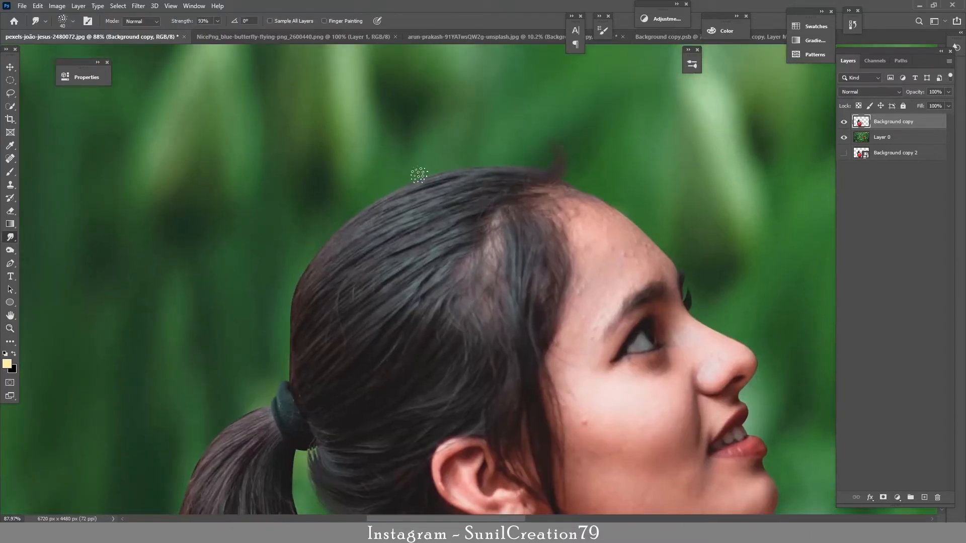
pyautogui.press('[')
pyautogui.press('[')
pyautogui.moveTo(531, 172)
pyautogui.mouseDown()
pyautogui.moveTo(443, 177)
pyautogui.moveTo(356, 220)
pyautogui.moveTo(391, 117)
pyautogui.mouseUp()
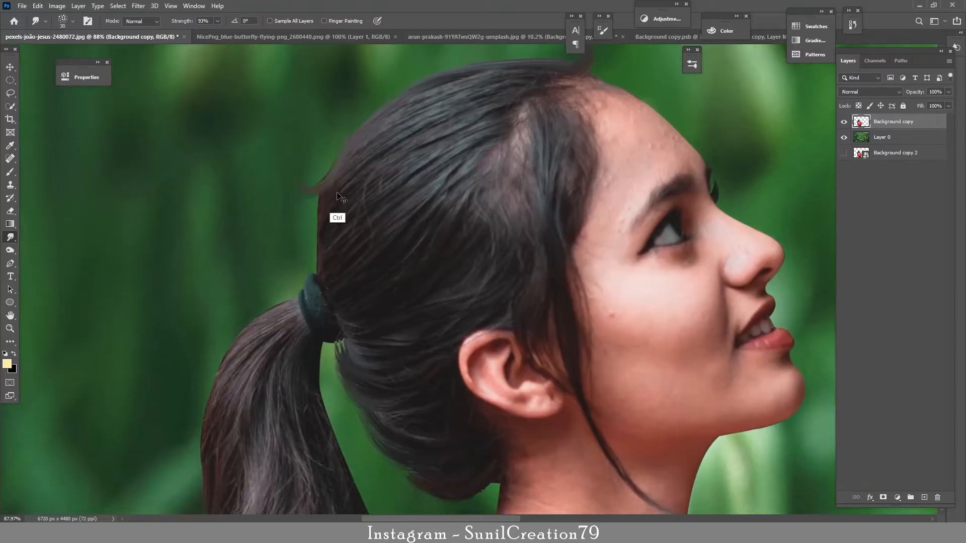
pyautogui.moveTo(352, 145); pyautogui.dragTo(324, 289)
# - Smudge flyaway strands out of the ponytail's inner edge down to the shoulder, undoing strokes that look wrong
pyautogui.moveTo(389, 387); pyautogui.dragTo(427, 186)
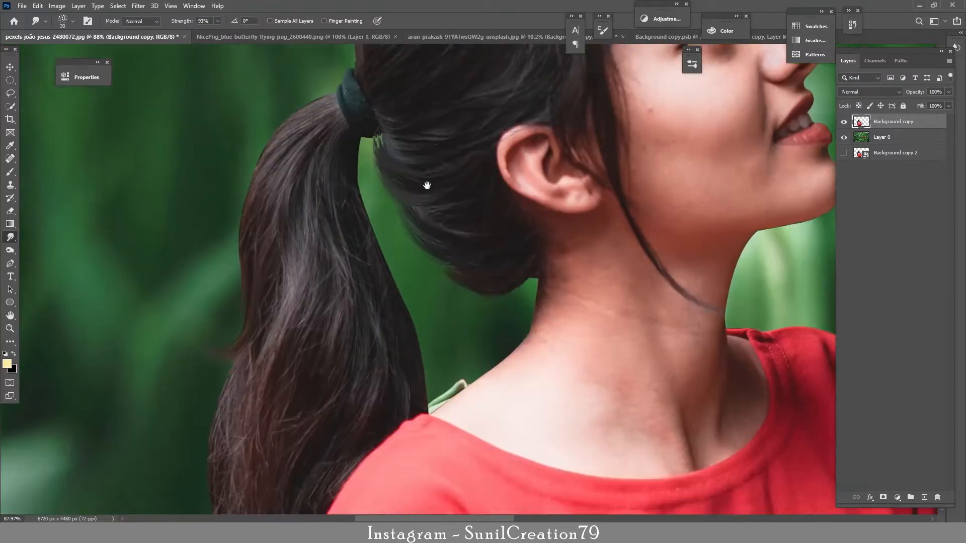
pyautogui.moveTo(332, 307)
pyautogui.mouseDown()
pyautogui.moveTo(354, 315)
pyautogui.moveTo(337, 362)
pyautogui.mouseUp()
pyautogui.moveTo(364, 244)
pyautogui.mouseDown()
pyautogui.moveTo(400, 367)
pyautogui.moveTo(441, 377)
pyautogui.mouseUp()
pyautogui.moveTo(383, 356); pyautogui.dragTo(421, 390)
pyautogui.hotkey('ctrl', 'z')
pyautogui.moveTo(356, 214); pyautogui.dragTo(385, 279)
pyautogui.hotkey('ctrl', 'z')
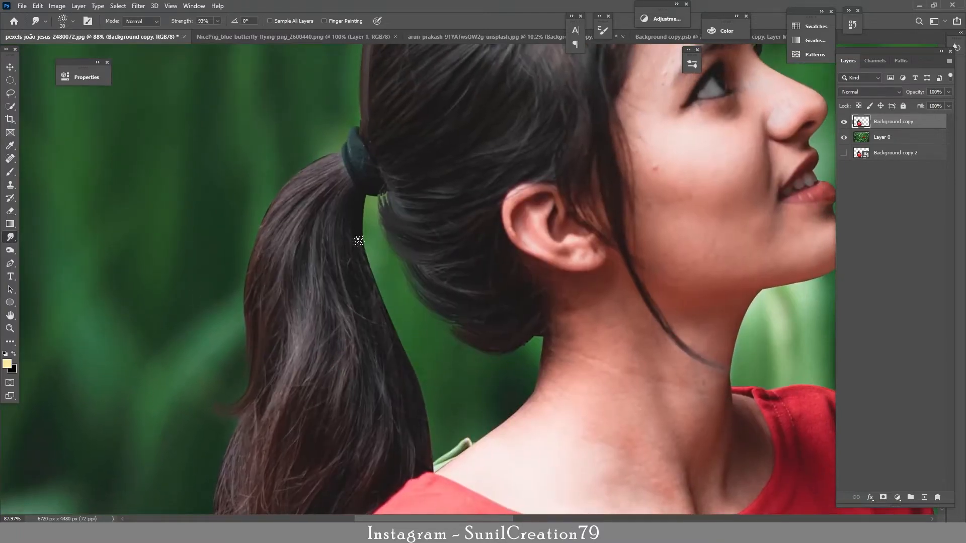
pyautogui.moveTo(358, 240); pyautogui.dragTo(403, 301)
pyautogui.hotkey('ctrl', 'z')
pyautogui.moveTo(427, 446); pyautogui.dragTo(455, 442)
# - Smudge the lower outer edge of the ponytail into loose strands over the green background
pyautogui.scroll(-5, 357, 234)
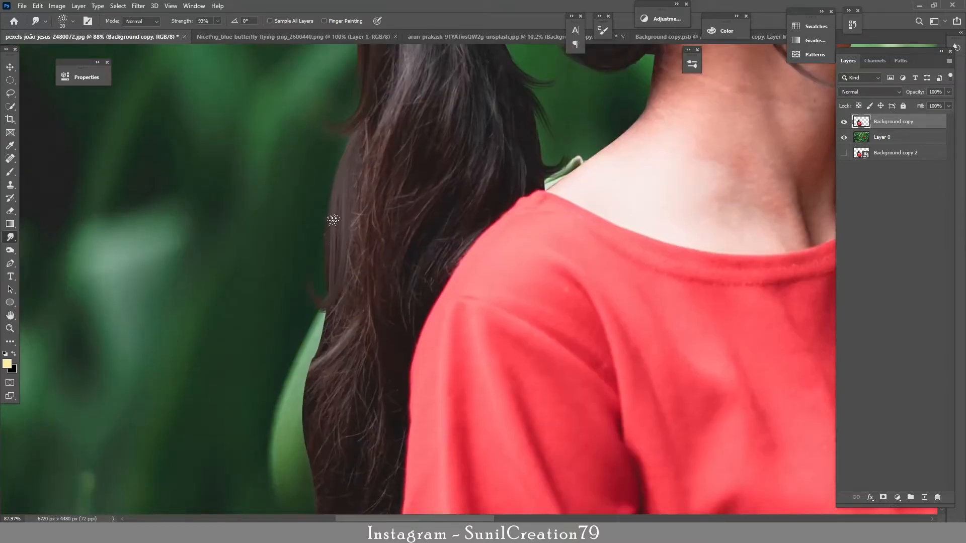
pyautogui.scroll(-5, 367, 194)
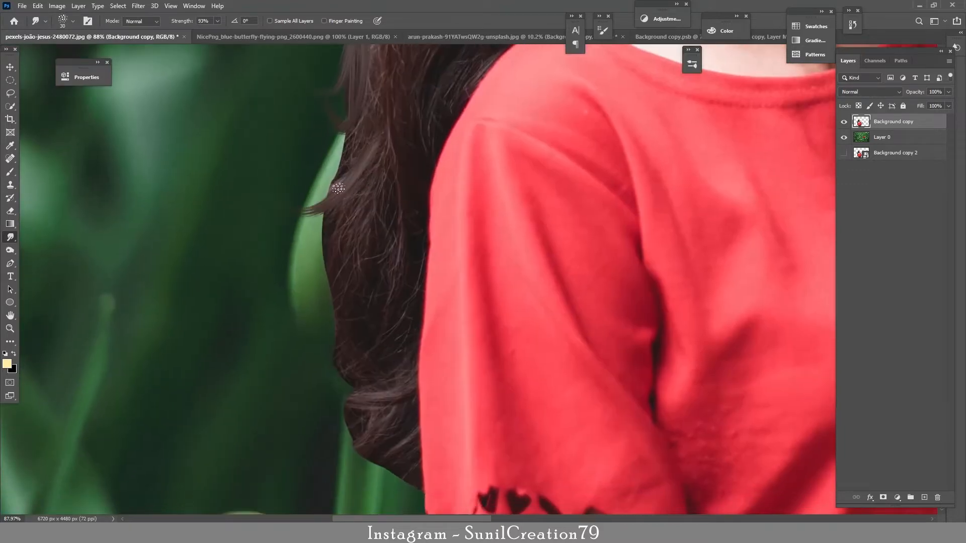
pyautogui.hotkey('ctrl', 'z')
pyautogui.moveTo(348, 180); pyautogui.dragTo(291, 191)
pyautogui.moveTo(345, 174)
pyautogui.mouseDown()
pyautogui.moveTo(312, 180)
pyautogui.moveTo(314, 251)
pyautogui.mouseUp()
pyautogui.moveTo(326, 242); pyautogui.dragTo(330, 321)
pyautogui.moveTo(342, 347); pyautogui.dragTo(347, 434)
# - Extend the ponytail's bottom tip beside the sleeve into thin, wispy strands with the Smudge tool
pyautogui.moveTo(319, 399); pyautogui.dragTo(317, 222)
pyautogui.moveTo(410, 305); pyautogui.dragTo(411, 344)
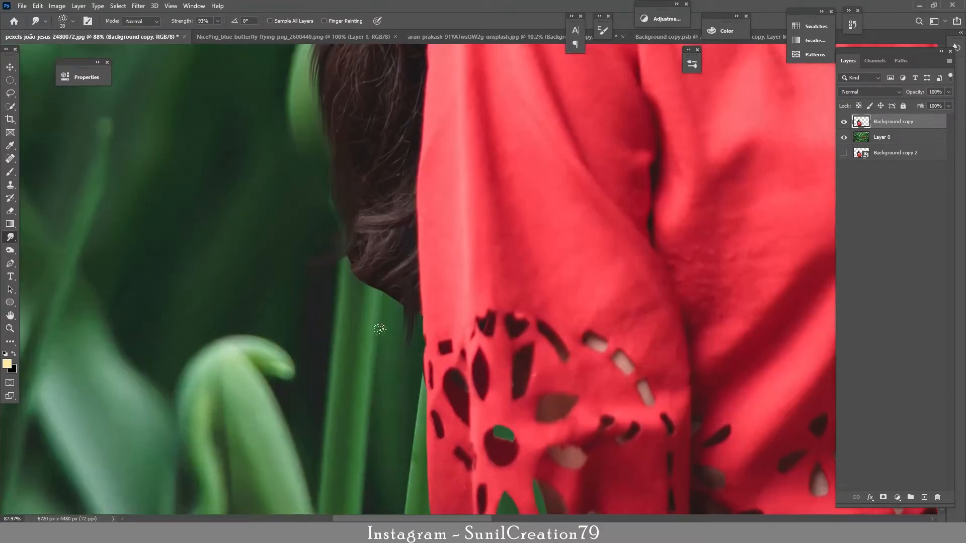
pyautogui.moveTo(394, 286)
pyautogui.mouseDown()
pyautogui.moveTo(352, 267)
pyautogui.moveTo(347, 307)
pyautogui.mouseUp()
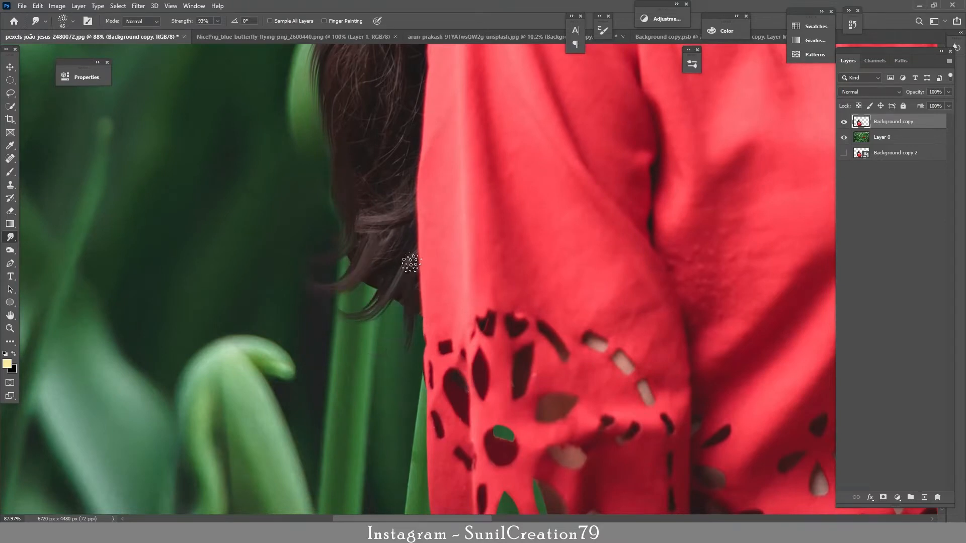
pyautogui.moveTo(411, 263)
pyautogui.mouseDown()
pyautogui.moveTo(408, 332)
pyautogui.moveTo(393, 382)
pyautogui.mouseUp()
pyautogui.moveTo(371, 276); pyautogui.dragTo(362, 362)
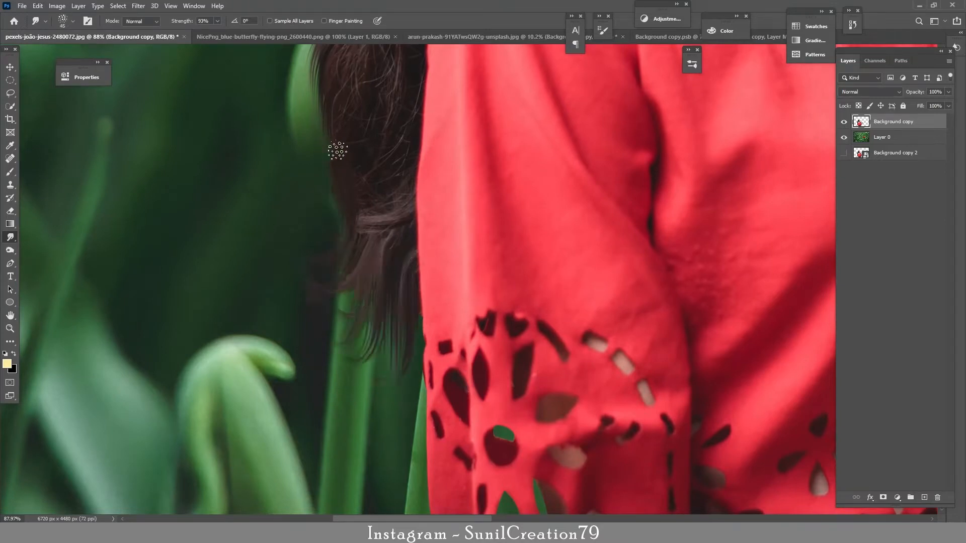
pyautogui.moveTo(334, 272)
pyautogui.mouseDown()
pyautogui.moveTo(342, 308)
pyautogui.moveTo(377, 287)
pyautogui.mouseUp()
# - Smudge additional flyaway strands out of the upper outer edge of the ponytail below the hair tie
pyautogui.hotkey('ctrl', '0')
pyautogui.press('z')
pyautogui.press('r')
pyautogui.moveTo(329, 204)
pyautogui.mouseDown()
pyautogui.moveTo(352, 204)
pyautogui.moveTo(287, 151)
pyautogui.mouseUp()
pyautogui.scroll(-3, 298, 201)
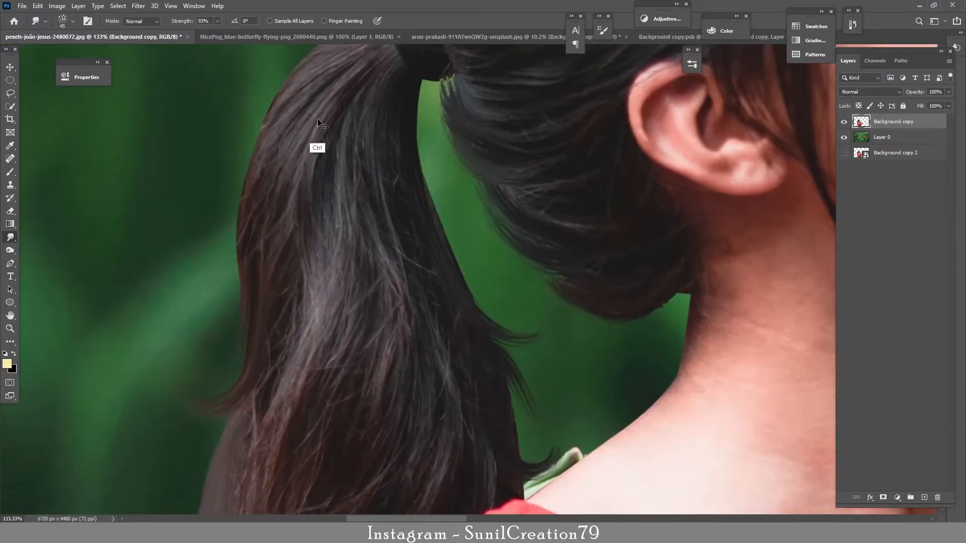
pyautogui.moveTo(237, 297); pyautogui.dragTo(199, 277)
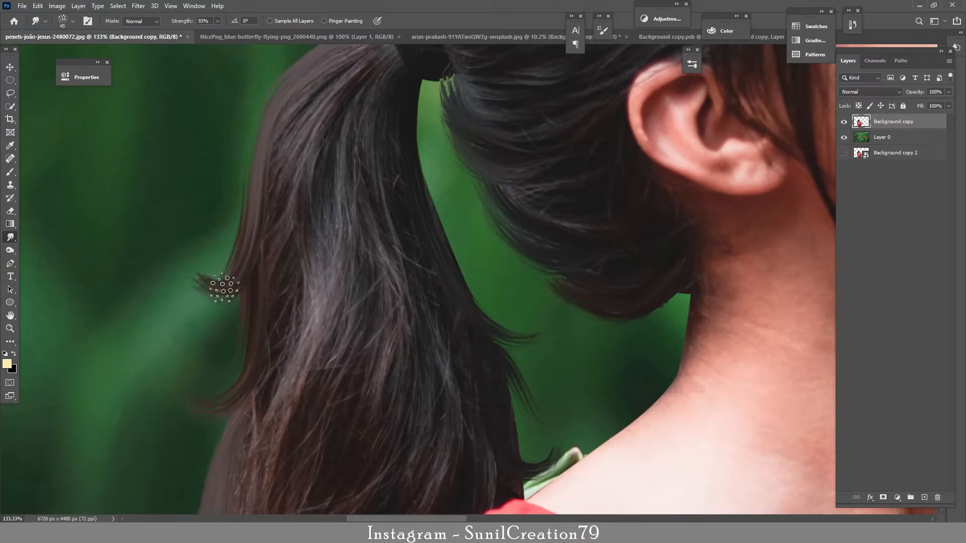
# - Try smudging the end of the loose front strand beside the neck and undo the unwanted strokes
pyautogui.press('z')
pyautogui.hotkey('ctrl', '0')
pyautogui.moveTo(474, 261); pyautogui.dragTo(495, 260)
pyautogui.press('r')
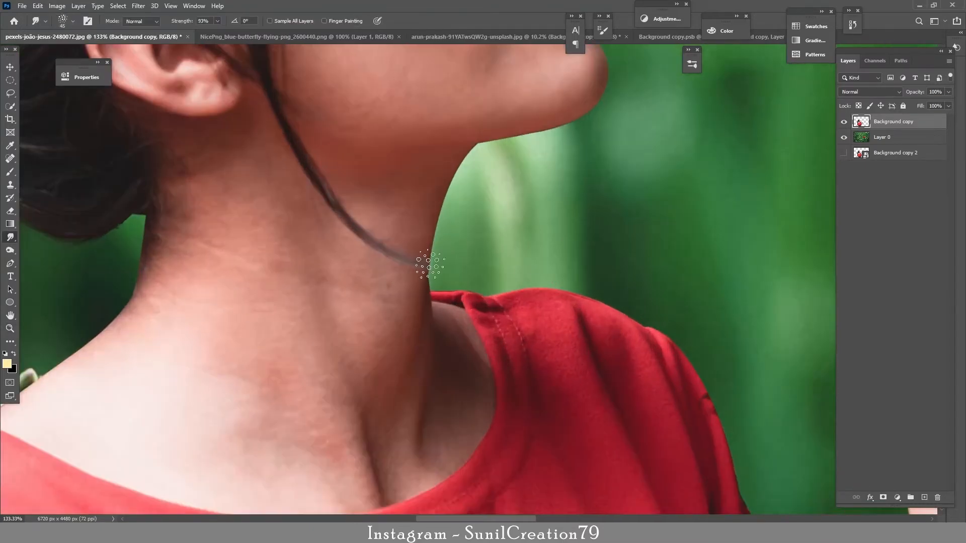
pyautogui.moveTo(381, 250)
pyautogui.mouseDown()
pyautogui.moveTo(437, 265)
pyautogui.moveTo(480, 261)
pyautogui.moveTo(473, 246)
pyautogui.moveTo(400, 269)
pyautogui.mouseUp()
pyautogui.hotkey('ctrl', 'z')
pyautogui.hotkey('ctrl', 'z')
# - Smudge stray curved strands upward from the hairline above the forehead and review the whole composite
pyautogui.press('z')
pyautogui.moveTo(441, 100); pyautogui.dragTo(465, 108)
pyautogui.press('r')
pyautogui.moveTo(402, 164); pyautogui.dragTo(391, 125)
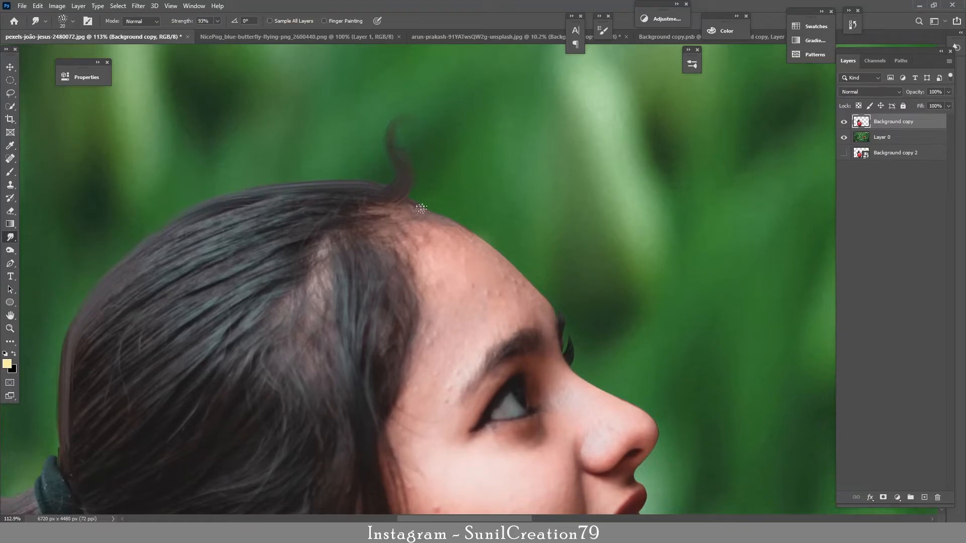
pyautogui.moveTo(375, 186); pyautogui.dragTo(362, 143)
pyautogui.press('z')
pyautogui.moveTo(424, 177); pyautogui.dragTo(397, 197)
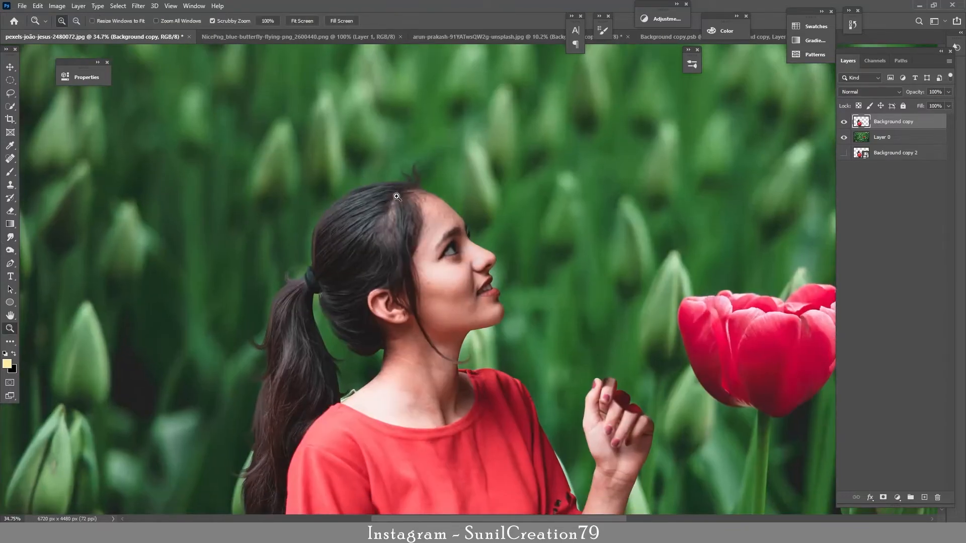
pyautogui.scroll(-3, 493, 193)
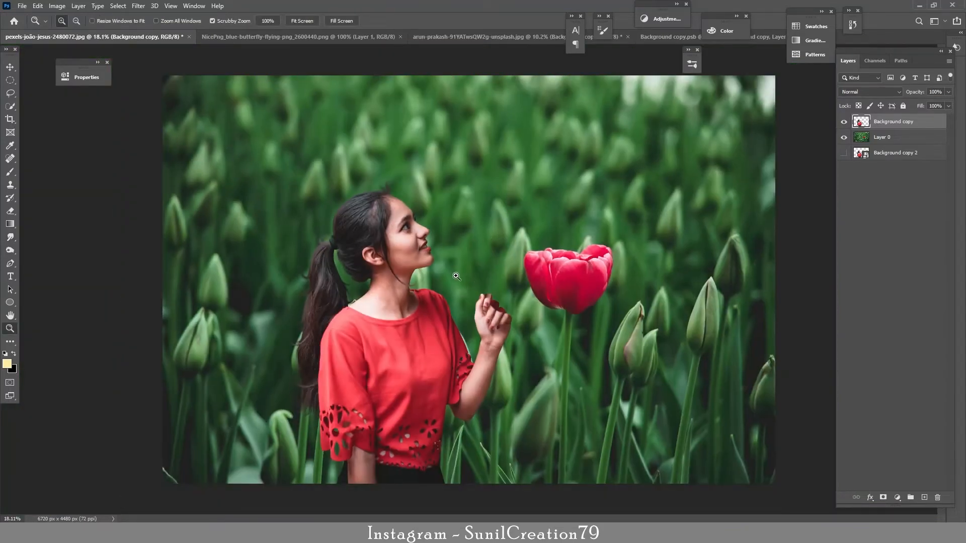
# - Remove the blemishes from the woman's face with the Spot Healing Brush
pyautogui.scroll(5, 418, 245)
pyautogui.press('j')
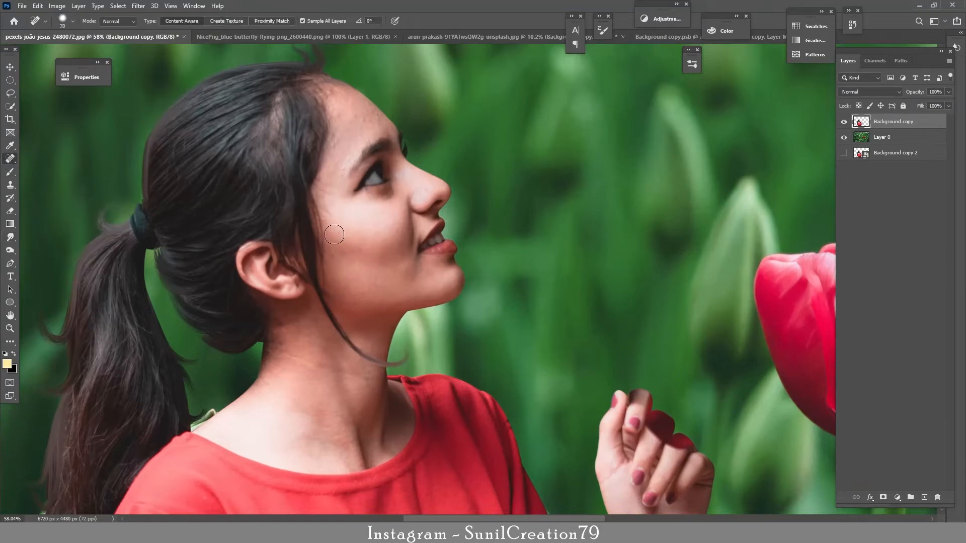
pyautogui.scroll(-5, 366, 373)
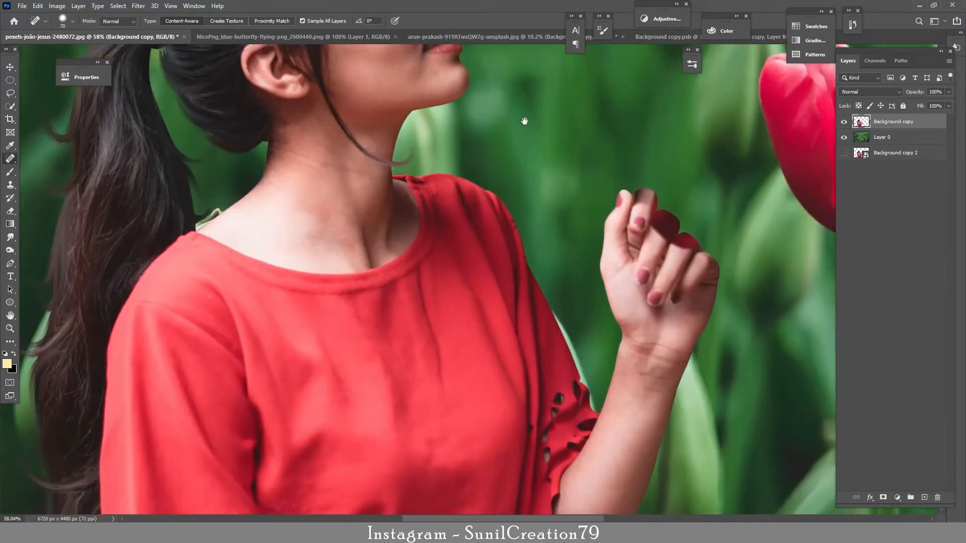
pyautogui.moveTo(638, 349); pyautogui.dragTo(655, 523)
# - Duplicate the woman's layer twice and clip both copies to the original cut-out layer
pyautogui.hotkey('ctrl', 'j')
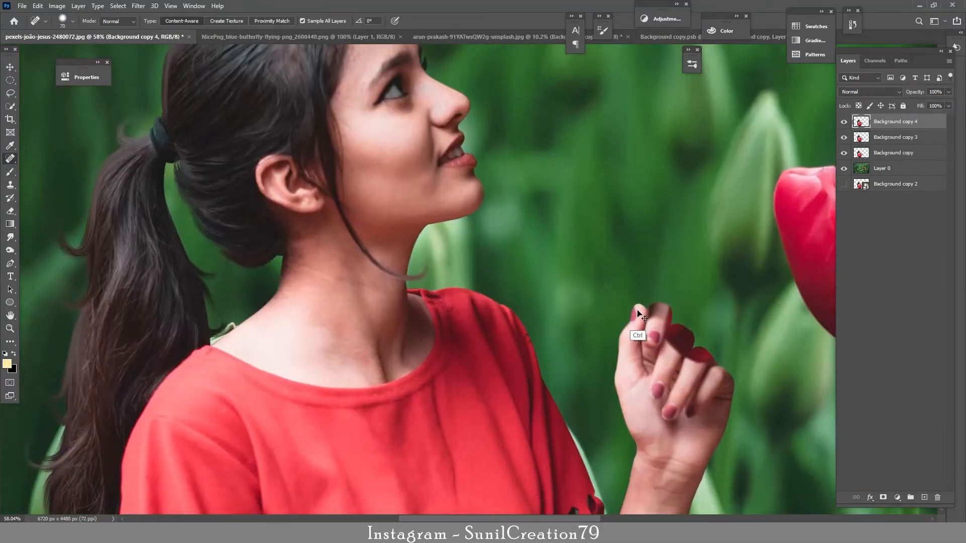
pyautogui.hotkey('ctrl', 'j')
pyautogui.hotkey('ctrl', 'alt', 'g')
# - Apply a High Pass filter with radius 0.5 pixels to the topmost copy and set its blend mode to Linear Light
pyautogui.click(888, 124)
pyautogui.click(138, 5)
pyautogui.click(276, 216)
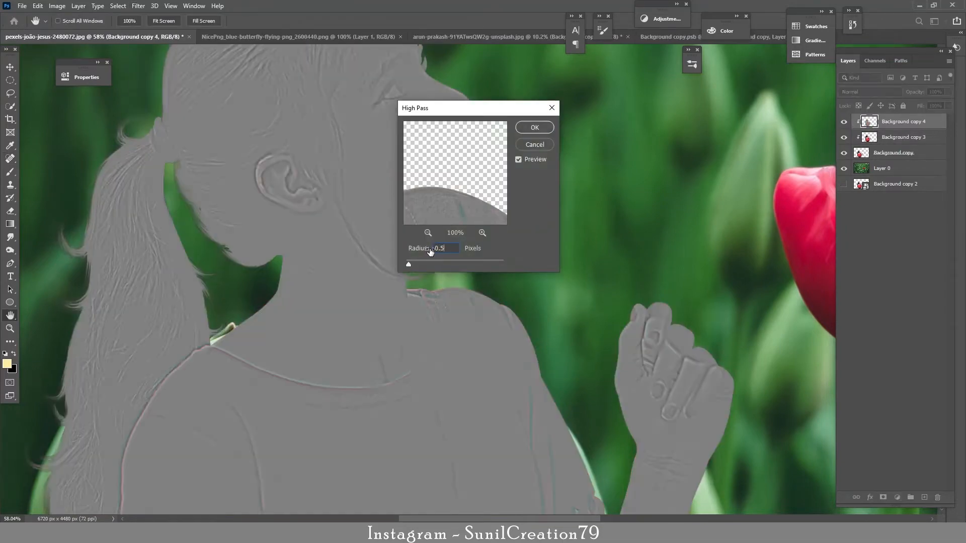
pyautogui.press('Return')
pyautogui.click(860, 91)
pyautogui.click(865, 242)
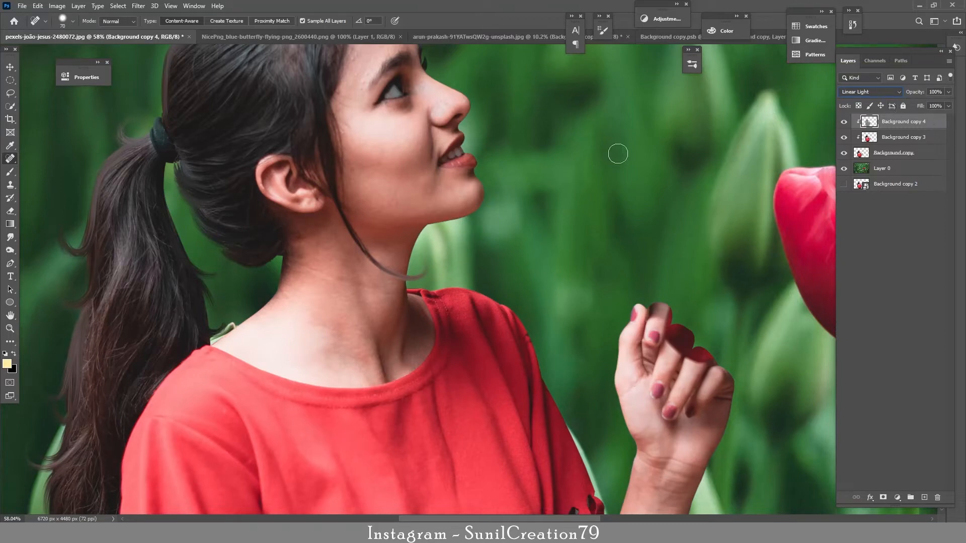
# - Smooth the skin of the face and neck on the Background copy 3 layer with the Mixer Brush
pyautogui.click(868, 144)
pyautogui.scroll(3, 45, 134)
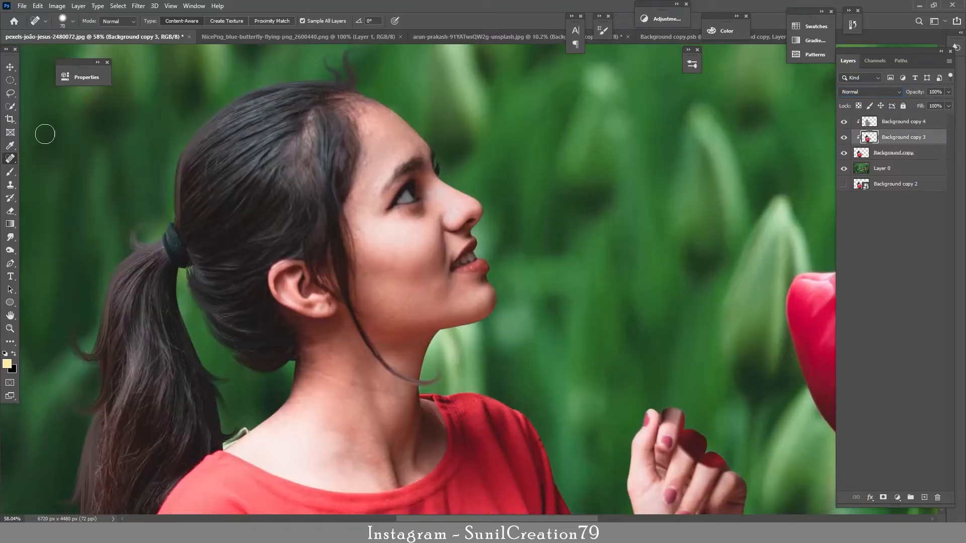
pyautogui.rightClick(11, 174)
pyautogui.click(55, 203)
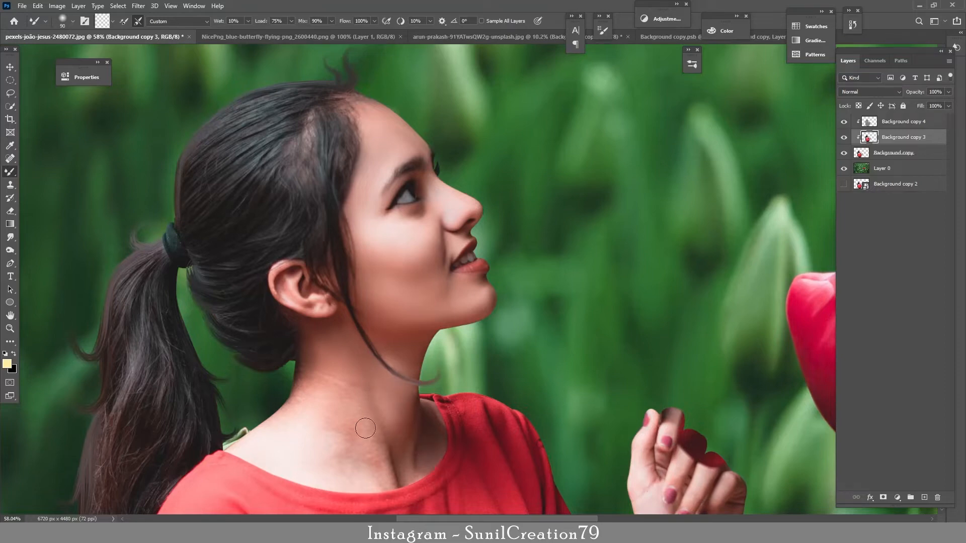
pyautogui.moveTo(311, 399); pyautogui.dragTo(310, 373)
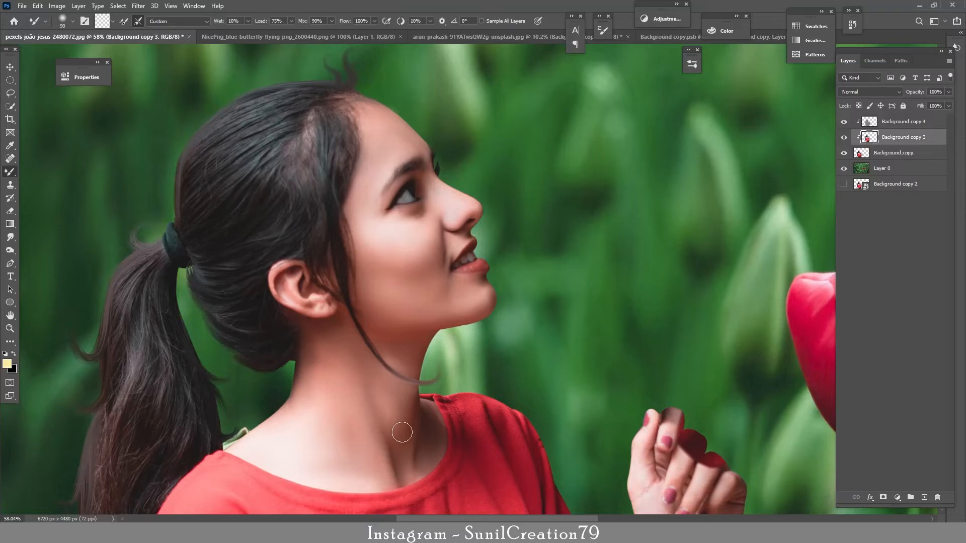
# - Blend the skin of the raised hand and its fingers with the Mixer Brush, evening out the red patches
pyautogui.moveTo(568, 404); pyautogui.dragTo(406, 137)
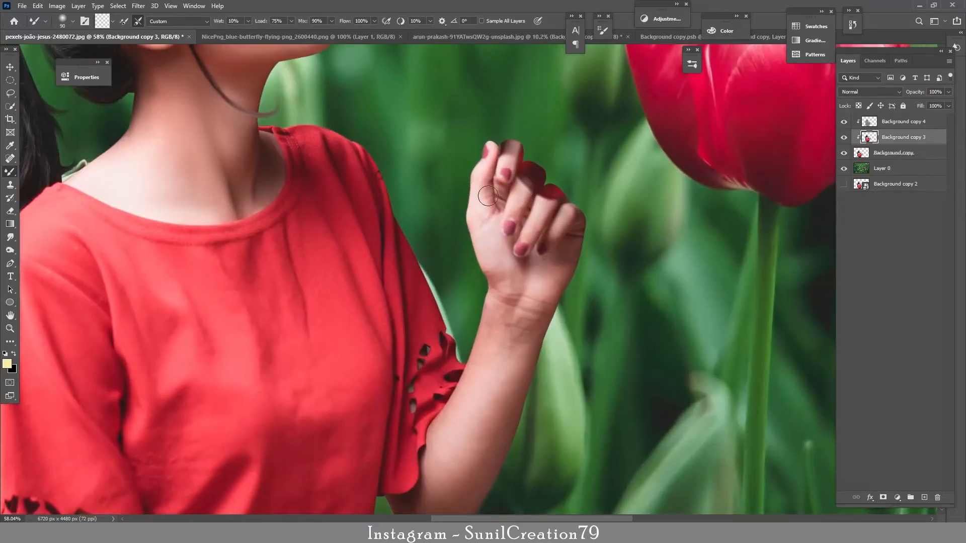
pyautogui.moveTo(547, 206)
pyautogui.mouseDown()
pyautogui.moveTo(549, 196)
pyautogui.moveTo(522, 187)
pyautogui.moveTo(530, 193)
pyautogui.mouseUp()
pyautogui.moveTo(484, 221); pyautogui.dragTo(487, 197)
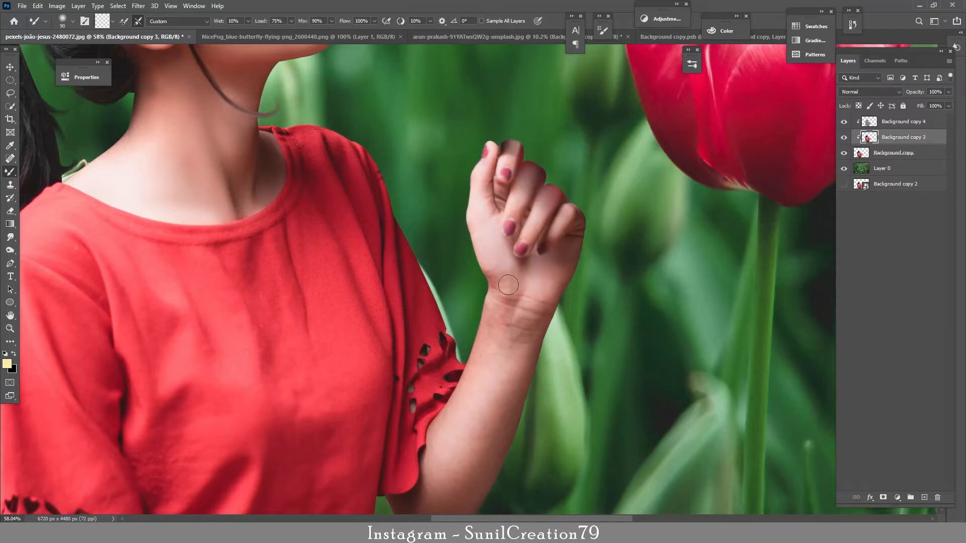
# - Enlarge the Mixer Brush and smooth the skin of the raised forearm from the wrist to the elbow
pyautogui.scroll(-3, 530, 319)
pyautogui.press(']')
pyautogui.press(']')
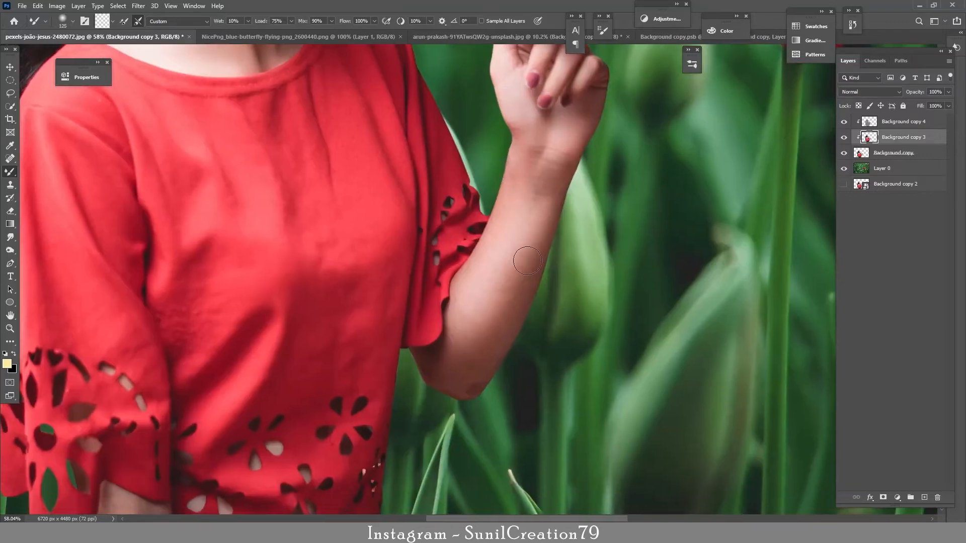
pyautogui.moveTo(510, 198)
pyautogui.mouseDown()
pyautogui.moveTo(523, 295)
pyautogui.moveTo(459, 354)
pyautogui.moveTo(460, 298)
pyautogui.mouseUp()
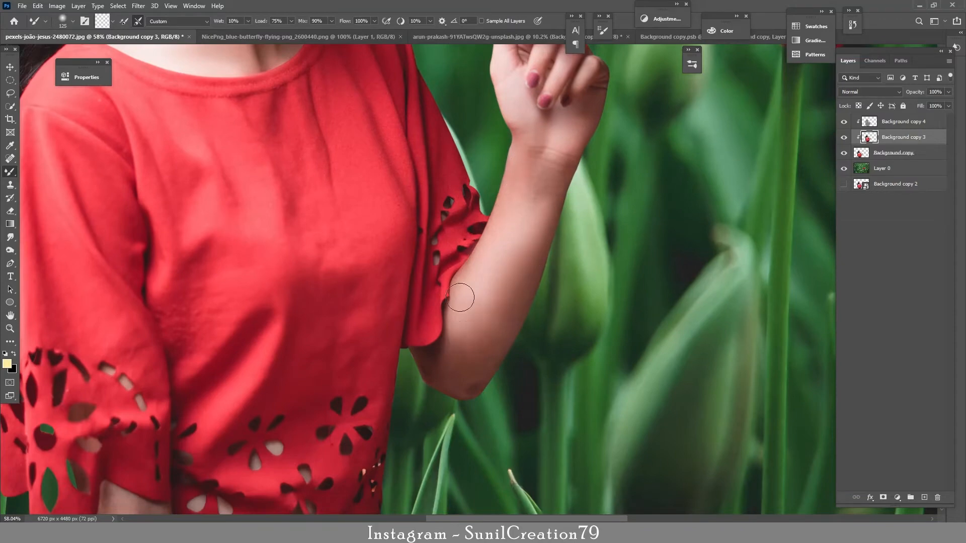
pyautogui.moveTo(452, 383); pyautogui.dragTo(488, 270)
# - Smooth the skin of the lowered arm below the cut-out sleeve with a smaller Mixer Brush
pyautogui.scroll(-5, 179, 188)
pyautogui.press('[')
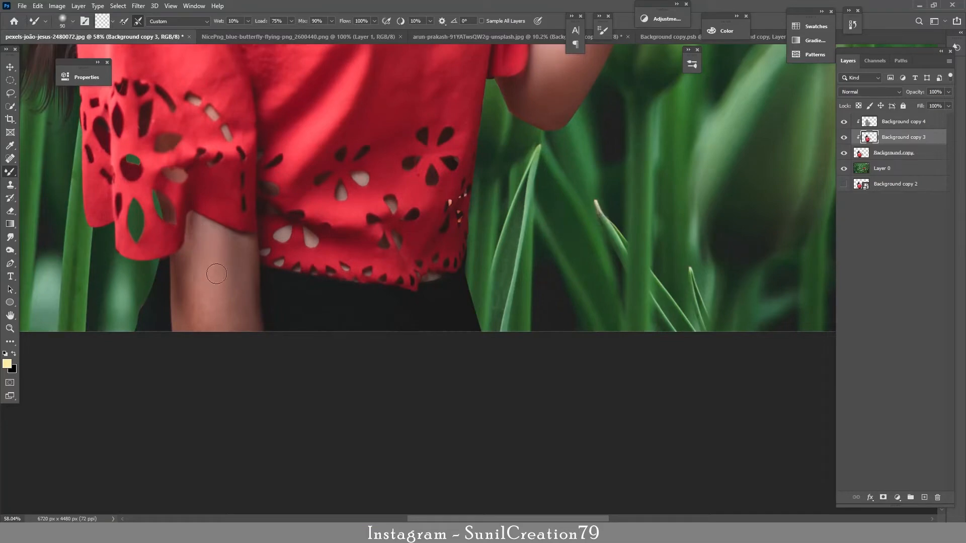
pyautogui.hotkey('ctrl', '0')
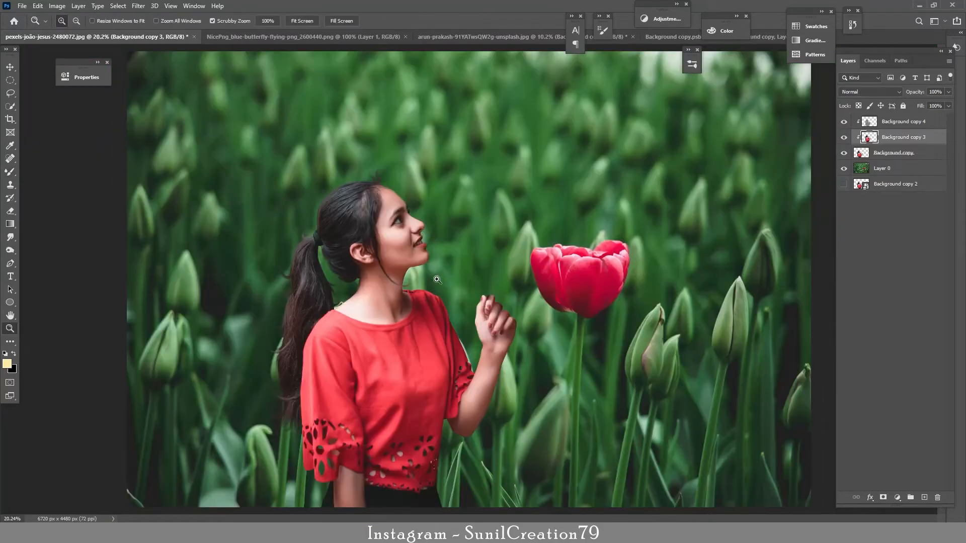
pyautogui.hotkey('ctrl', '-')
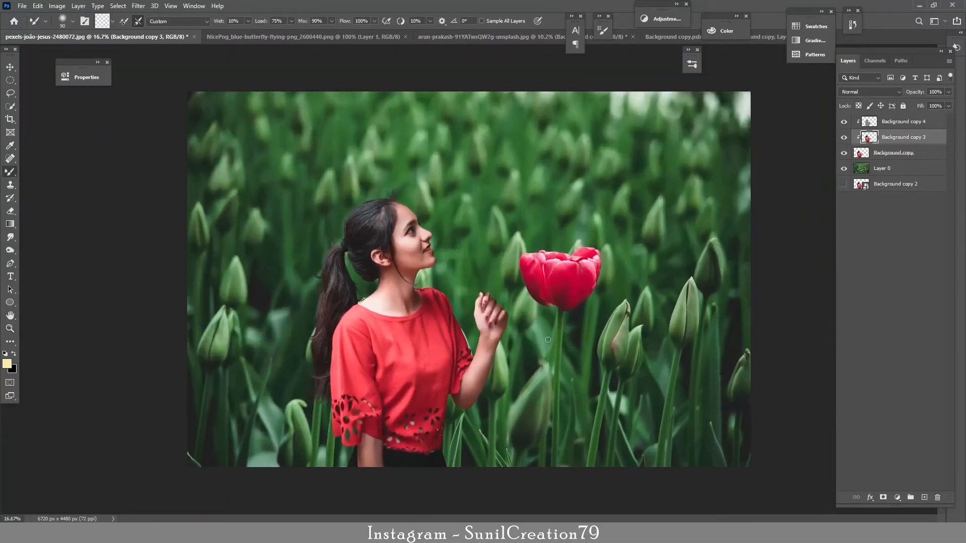
# - Add a Color Lookup adjustment layer directly above the tulip field background, Layer 0
pyautogui.click(893, 171)
pyautogui.click(897, 497)
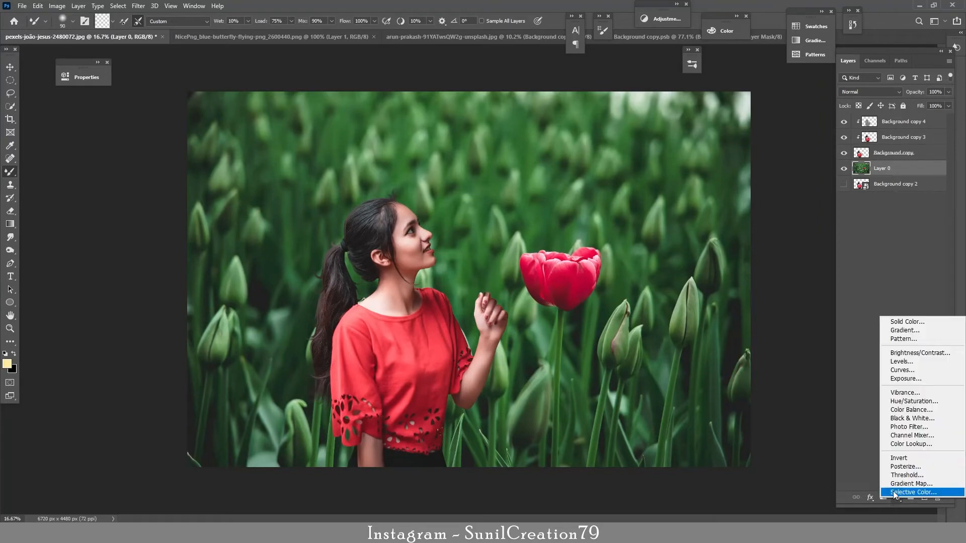
pyautogui.click(905, 445)
# - Try the 3Strip.look 3DLUT file on the Color Lookup layer
pyautogui.click(193, 106)
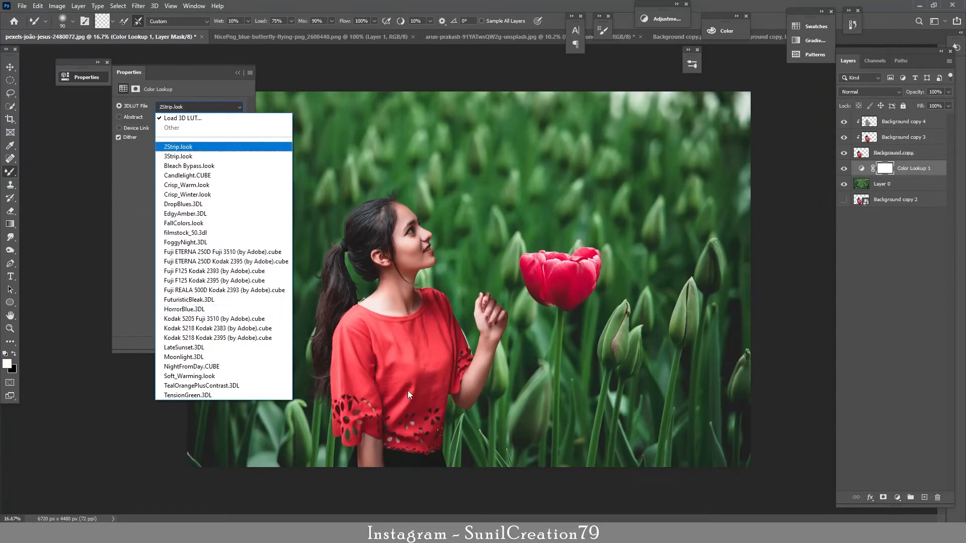
pyautogui.press('Down')
pyautogui.press('Up')
pyautogui.click(199, 157)
pyautogui.click(239, 107)
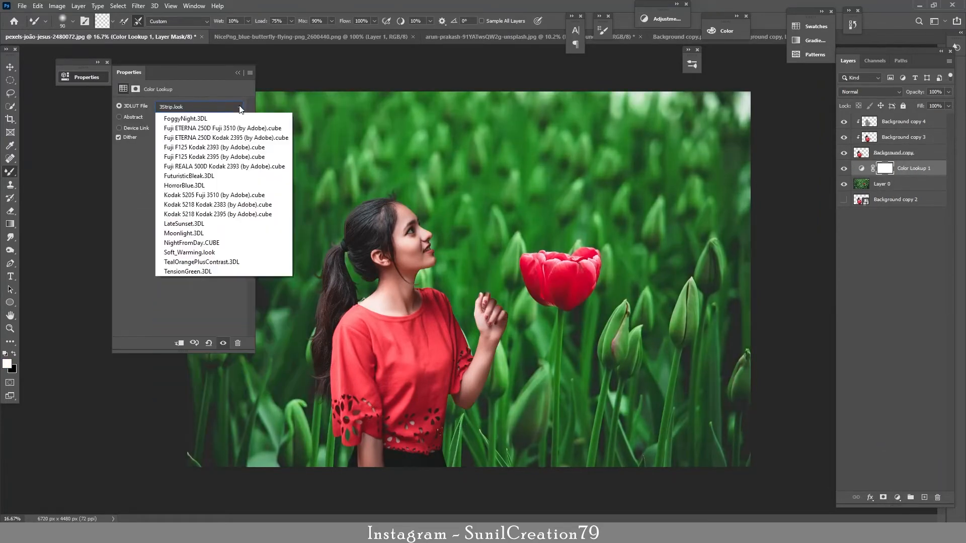
pyautogui.click(211, 119)
pyautogui.click(750, 72)
pyautogui.click(121, 117)
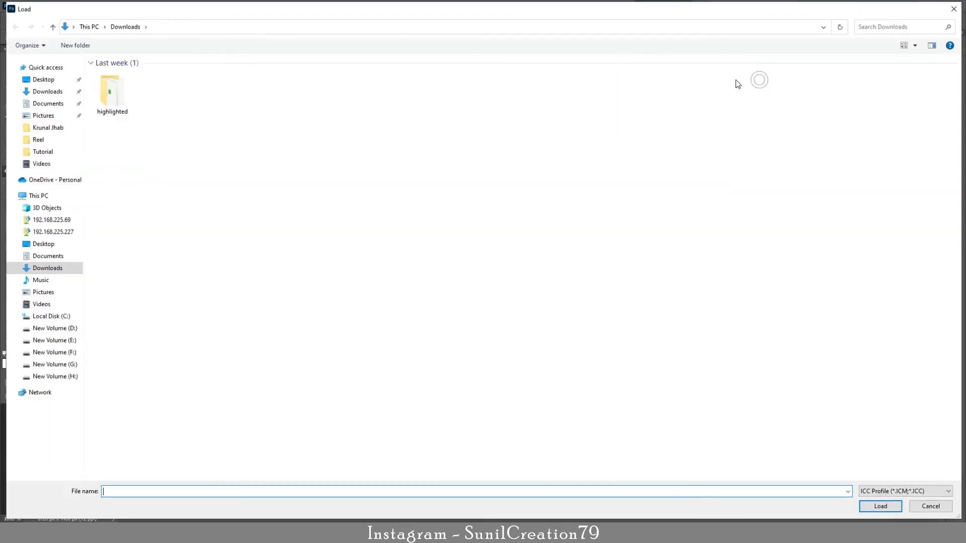
pyautogui.click(951, 9)
pyautogui.click(238, 115)
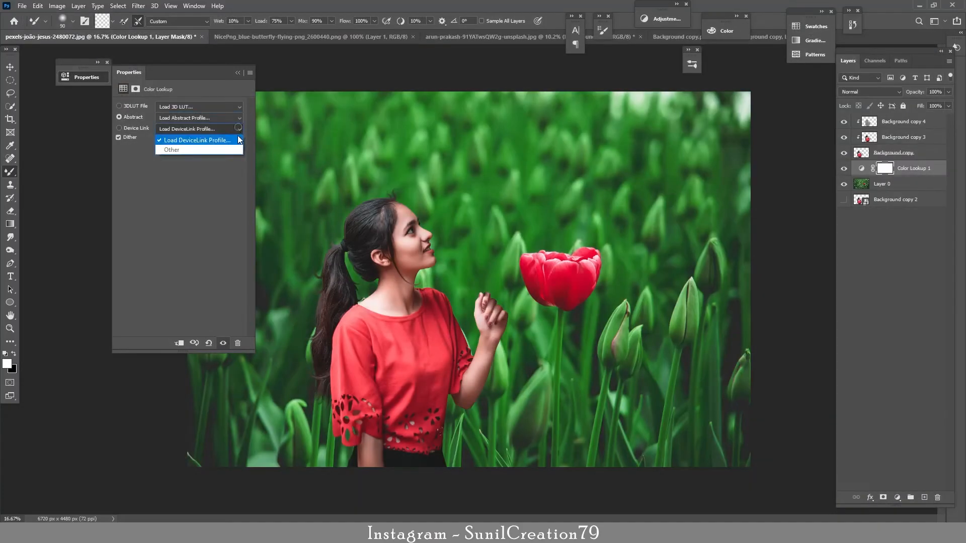
# - Apply the Moonlight.3DL 3DLUT file to the Color Lookup layer and lower the layer's opacity to 41%
pyautogui.click(189, 356)
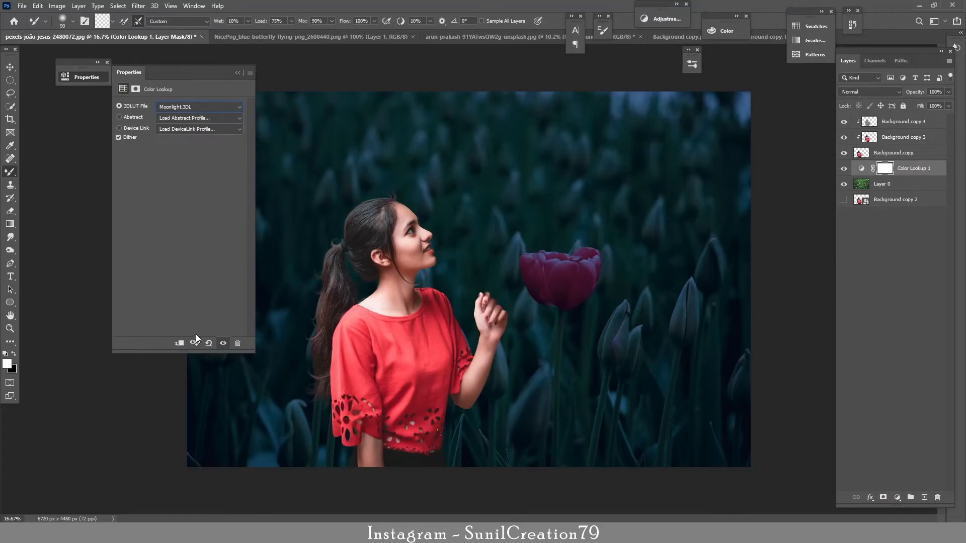
pyautogui.click(239, 73)
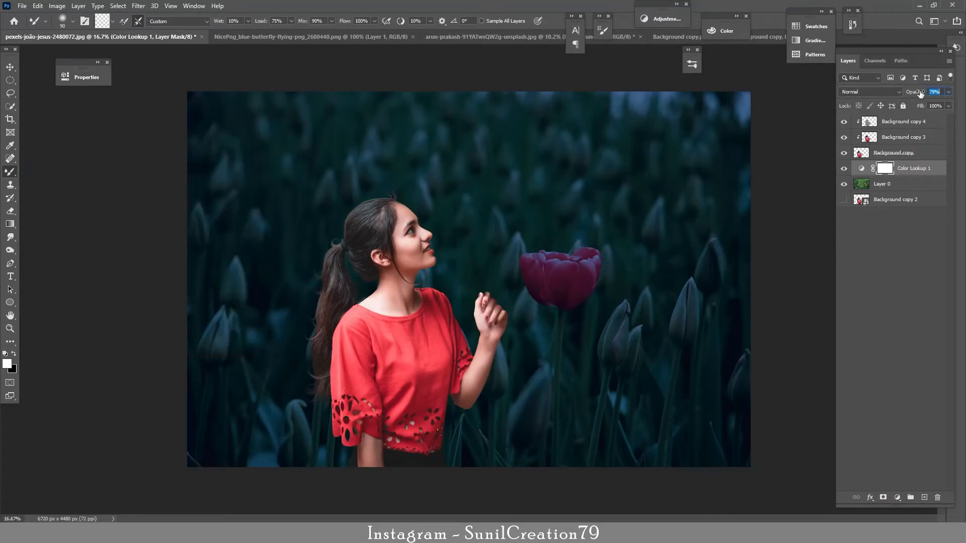
pyautogui.moveTo(920, 94); pyautogui.dragTo(903, 93)
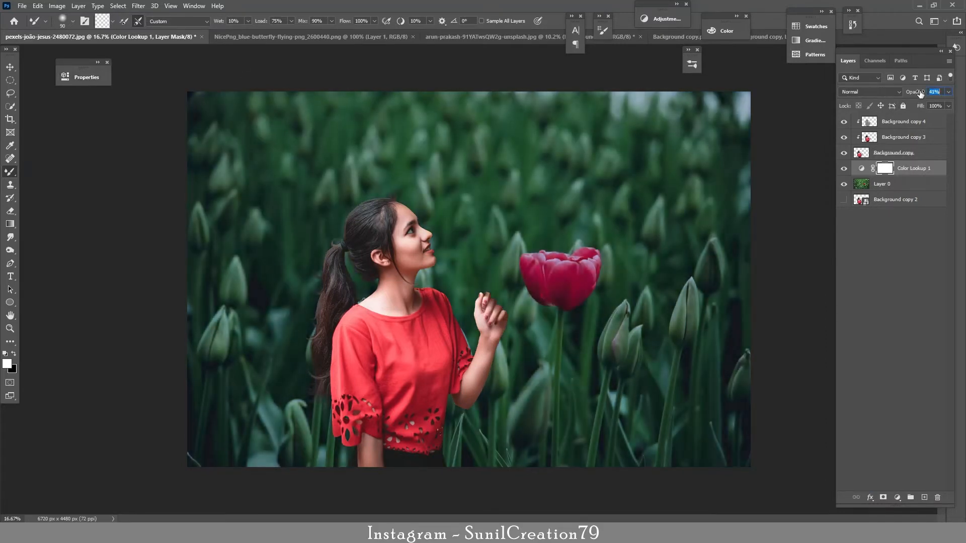
# - Mask the Color Lookup effect off the red tulip and its stem, using the Brush tool in black at 100% flow
pyautogui.rightClick(10, 171)
pyautogui.click(38, 173)
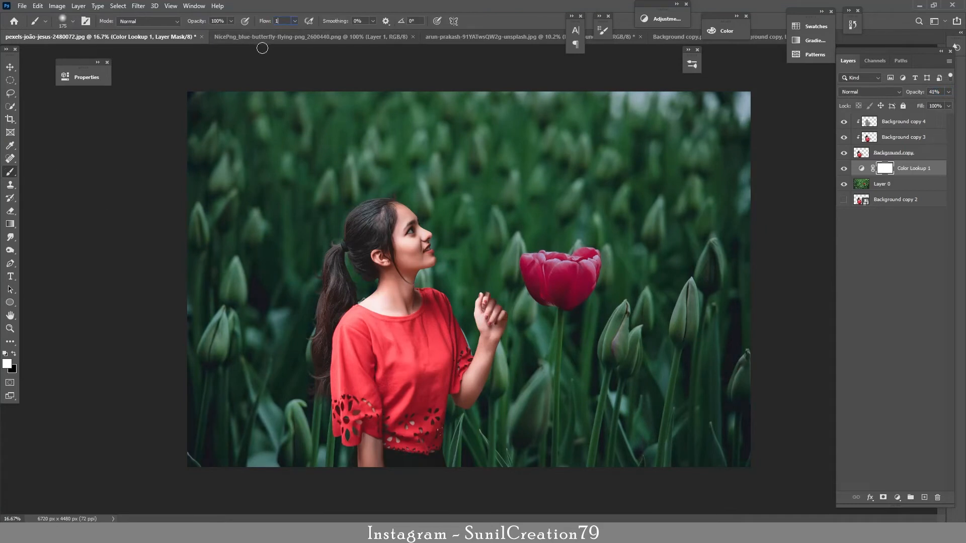
pyautogui.moveTo(567, 276)
pyautogui.mouseDown()
pyautogui.moveTo(537, 267)
pyautogui.moveTo(546, 294)
pyautogui.moveTo(585, 268)
pyautogui.moveTo(539, 279)
pyautogui.mouseUp()
pyautogui.moveTo(557, 315); pyautogui.dragTo(557, 448)
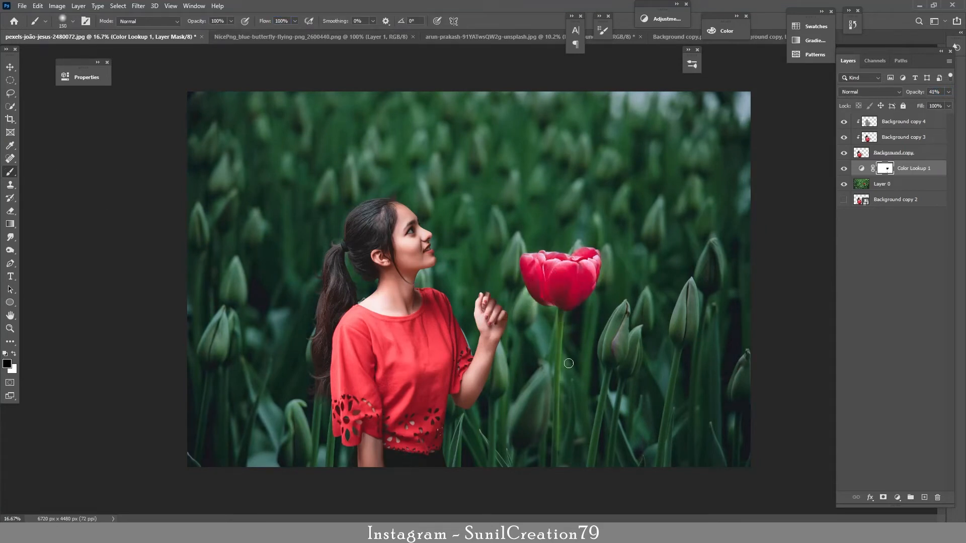
# - Mask the Color Lookup effect off the background around the woman's face and raised hand, toward the tulip, with a much larger soft black brush
pyautogui.press(']')
pyautogui.press(']')
pyautogui.press(']')
pyautogui.moveTo(505, 388)
pyautogui.mouseDown()
pyautogui.moveTo(523, 352)
pyautogui.moveTo(518, 410)
pyautogui.moveTo(485, 302)
pyautogui.moveTo(485, 418)
pyautogui.moveTo(324, 442)
pyautogui.moveTo(550, 269)
pyautogui.moveTo(506, 448)
pyautogui.moveTo(475, 314)
pyautogui.mouseUp()
pyautogui.moveTo(435, 254); pyautogui.dragTo(616, 256)
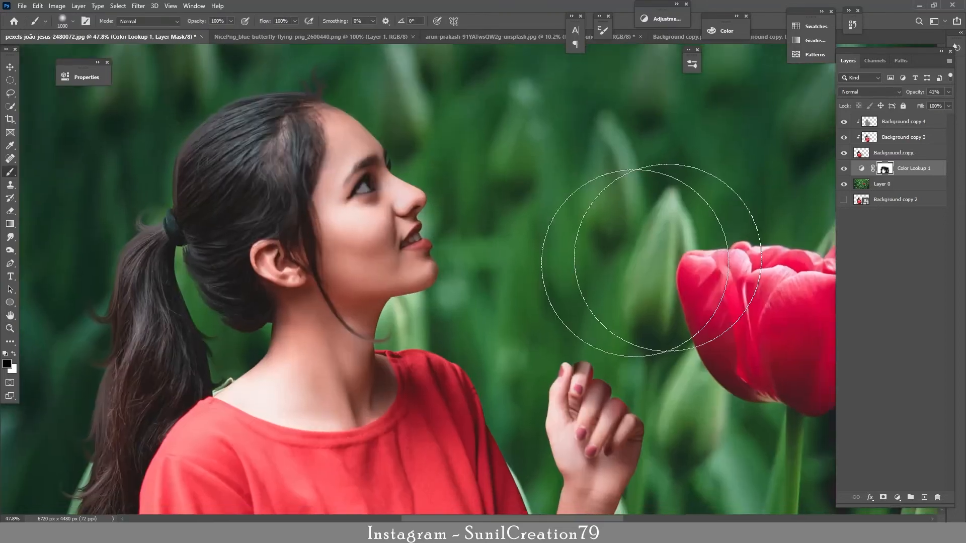
pyautogui.click(905, 137)
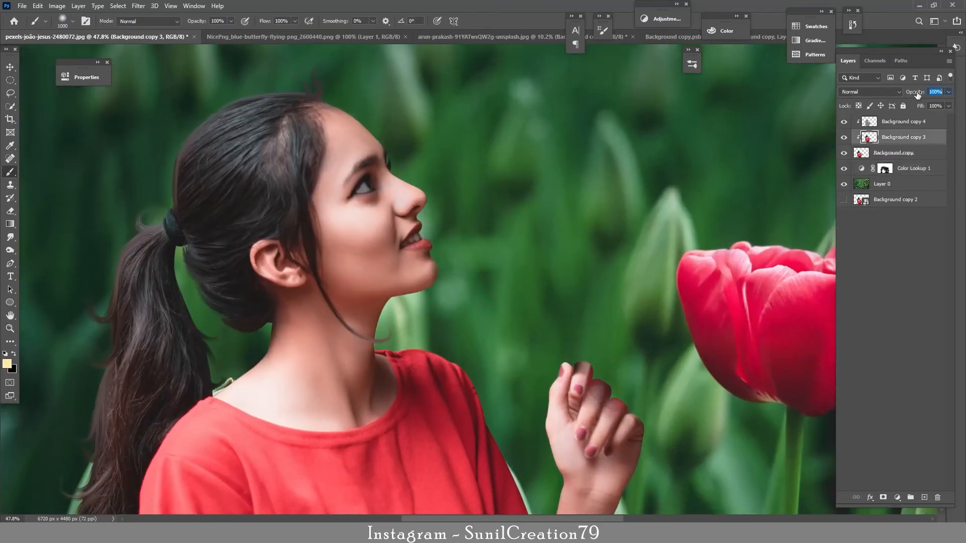
pyautogui.hotkey('ctrl', 'space')
pyautogui.moveTo(485, 176)
pyautogui.mouseDown()
pyautogui.moveTo(457, 207)
pyautogui.moveTo(481, 233)
pyautogui.moveTo(496, 233)
pyautogui.mouseUp()
# - Bring the blue butterfly from its PNG document into the composite above Background copy 4, between the woman's face and the tulip
pyautogui.click(871, 120)
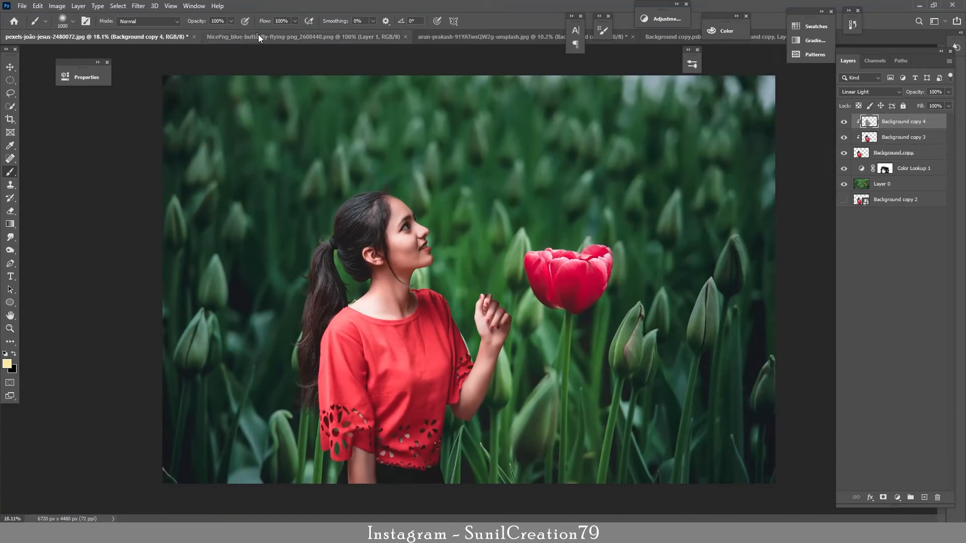
pyautogui.click(302, 36)
pyautogui.press('v')
pyautogui.moveTo(466, 282)
pyautogui.mouseDown()
pyautogui.moveTo(436, 244)
pyautogui.moveTo(100, 42)
pyautogui.moveTo(443, 236)
pyautogui.moveTo(486, 229)
pyautogui.mouseUp()
pyautogui.rightClick(897, 128)
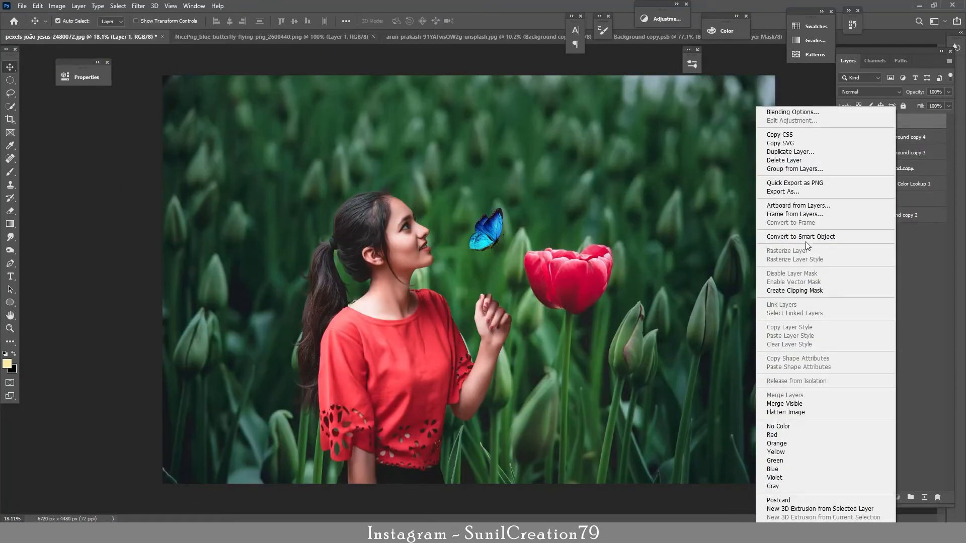
pyautogui.click(915, 127)
pyautogui.rightClick(486, 232)
# - Flip the butterfly horizontally, scale it to about 69.9% and move it up above the woman's eye level
pyautogui.hotkey('ctrl', 't')
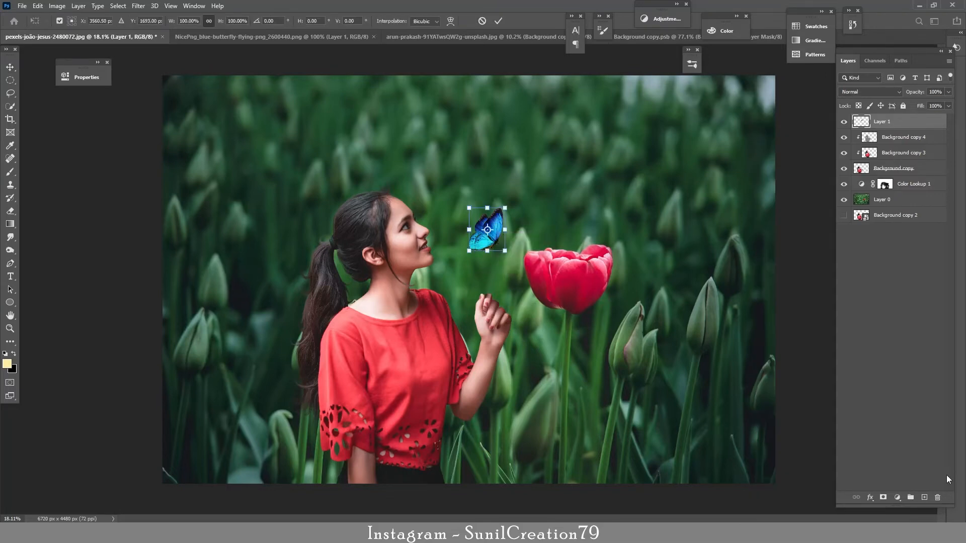
pyautogui.rightClick(486, 240)
pyautogui.click(521, 408)
pyautogui.moveTo(497, 222); pyautogui.dragTo(503, 187)
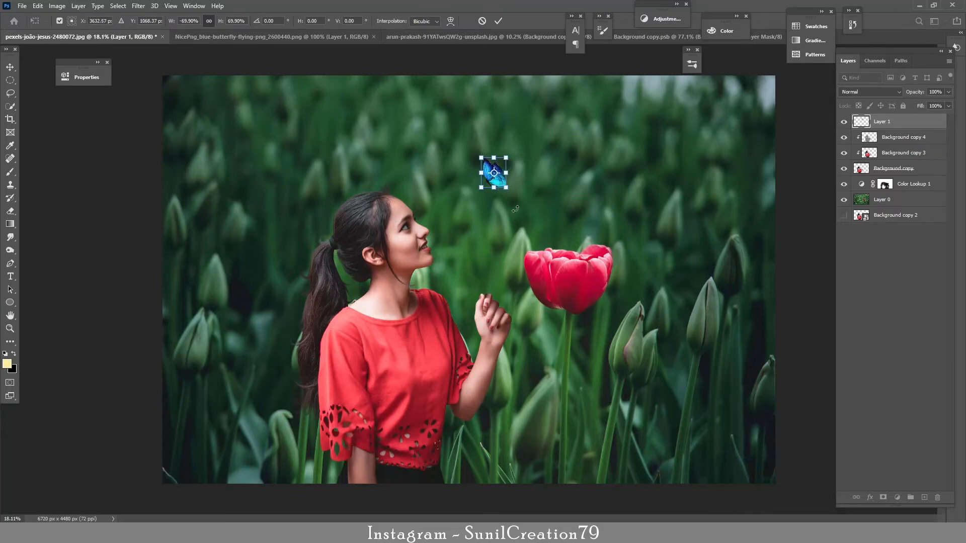
pyautogui.press('Return')
# - Duplicate the butterfly layer and try to enlarge the copy
pyautogui.hotkey('ctrl', 'j')
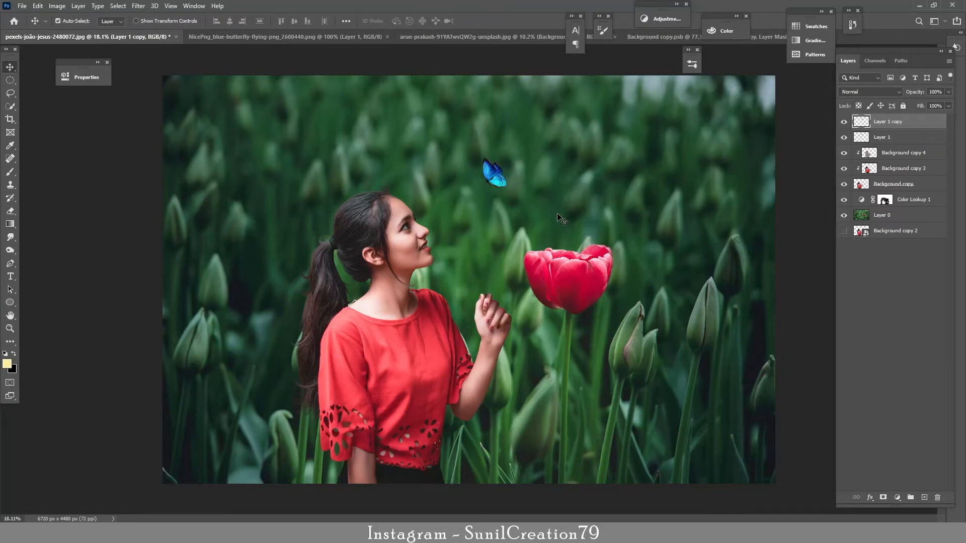
pyautogui.hotkey('ctrl', 't')
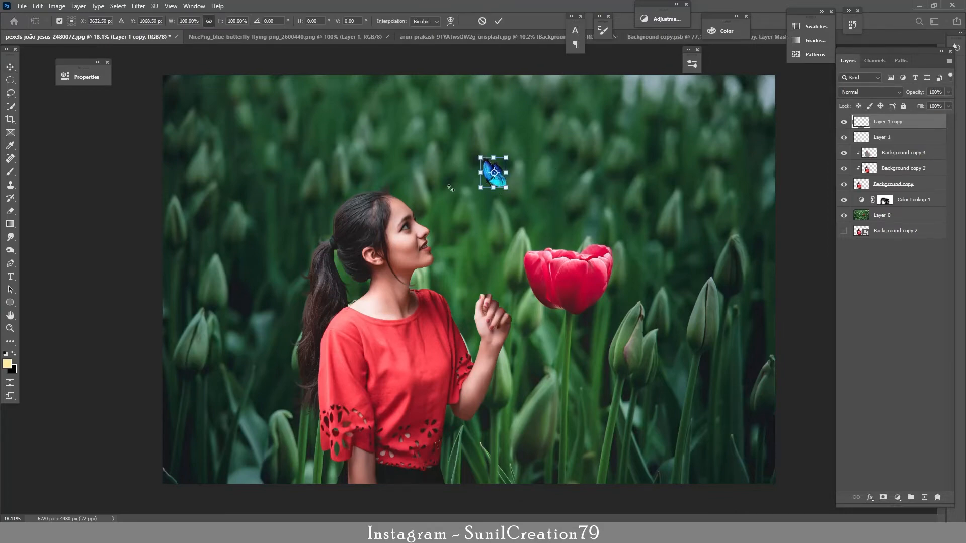
pyautogui.scroll(5, 501, 173)
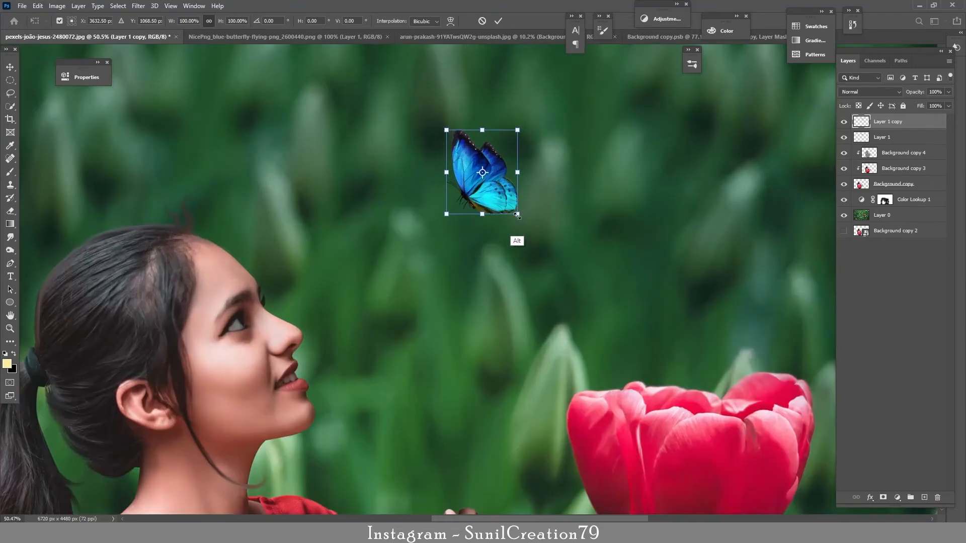
pyautogui.moveTo(518, 215); pyautogui.dragTo(523, 243)
pyautogui.press('Escape')
# - Enlarge the original butterfly, Layer 1, slightly so it extends beyond its duplicate
pyautogui.click(900, 137)
pyautogui.hotkey('ctrl', 't')
pyautogui.press('Return')
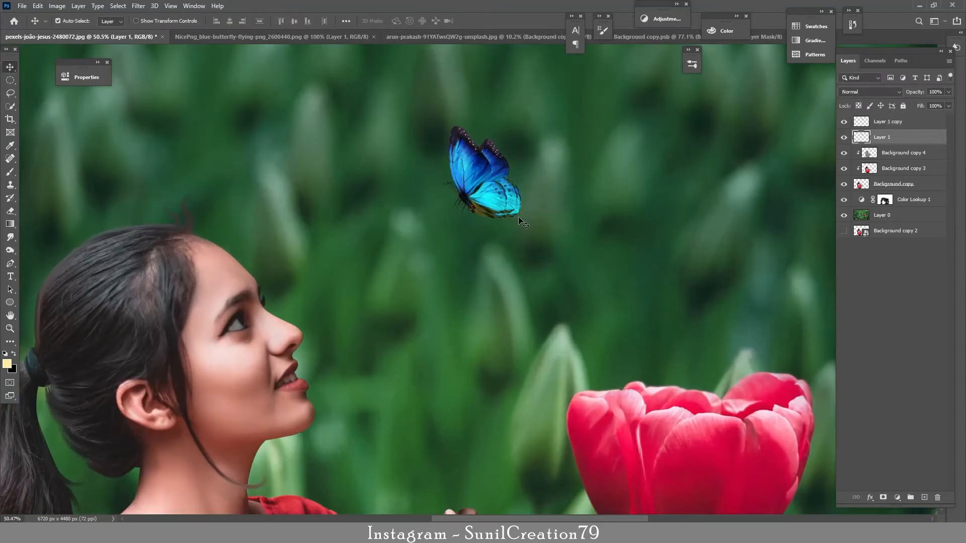
# - Apply a Gaussian Blur with radius 12.9 pixels to Layer 1 and set its blend mode to Linear Dodge (Add)
pyautogui.click(138, 6)
pyautogui.moveTo(161, 119)
pyautogui.click(287, 158)
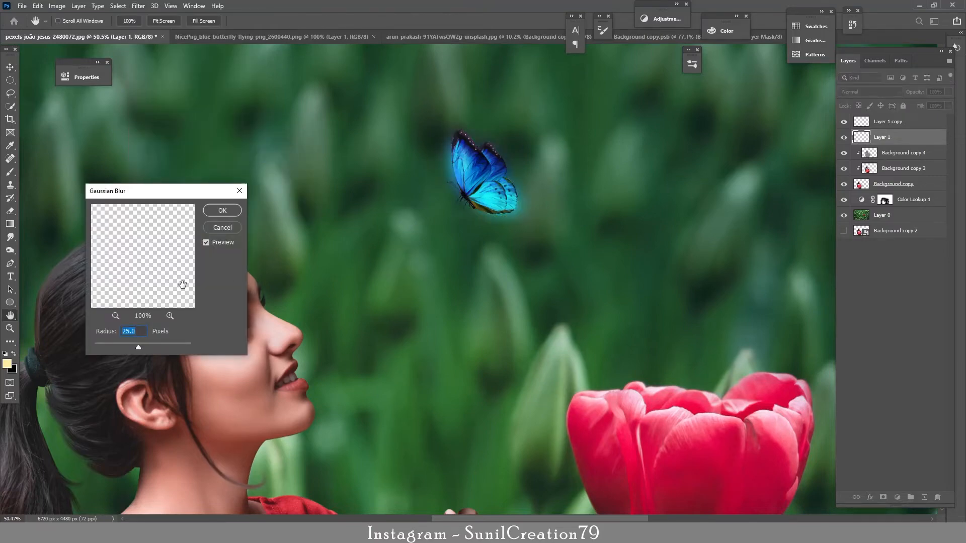
pyautogui.moveTo(121, 346); pyautogui.dragTo(117, 346)
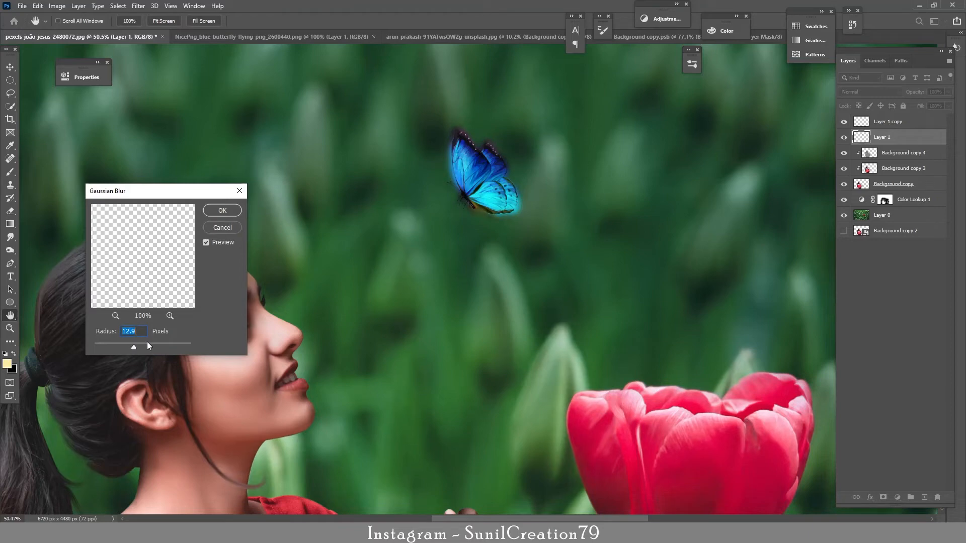
pyautogui.press('Return')
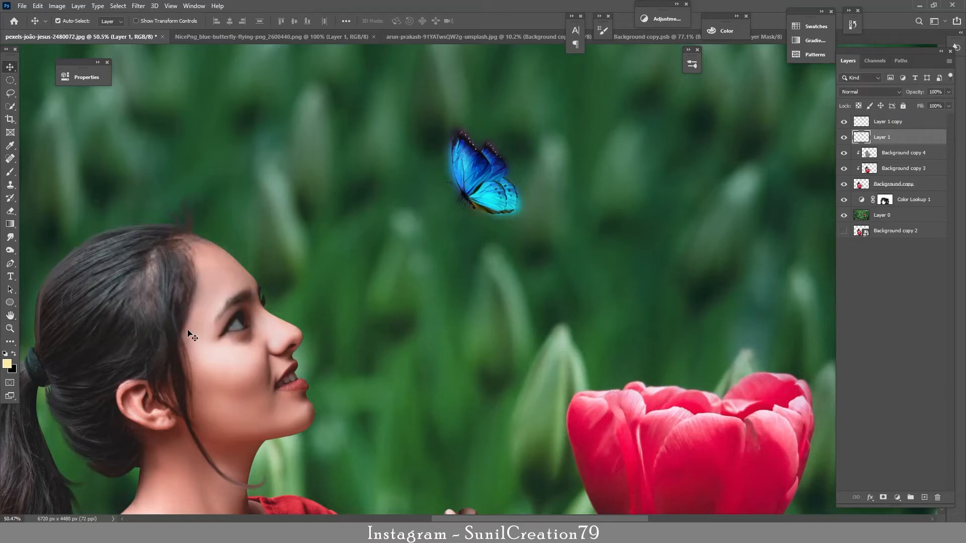
pyautogui.click(870, 91)
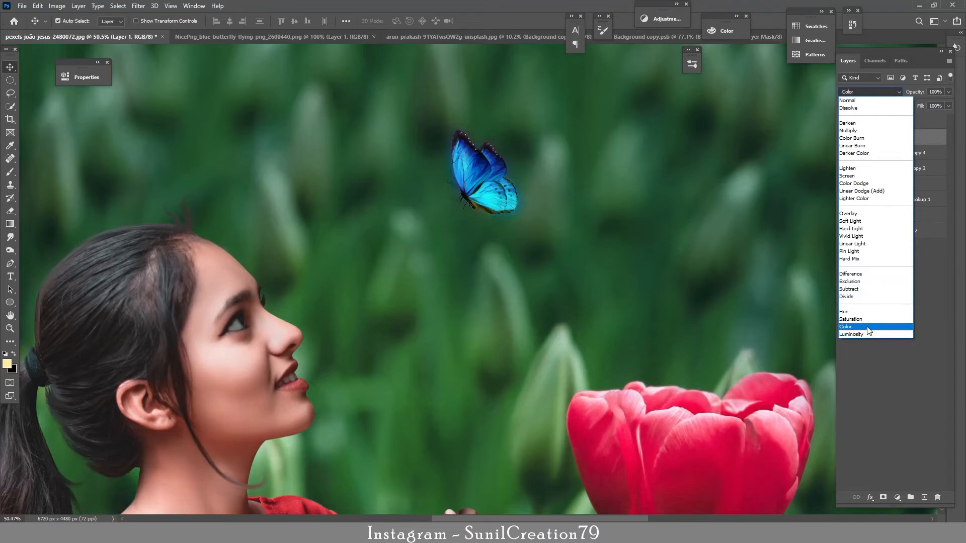
pyautogui.click(862, 192)
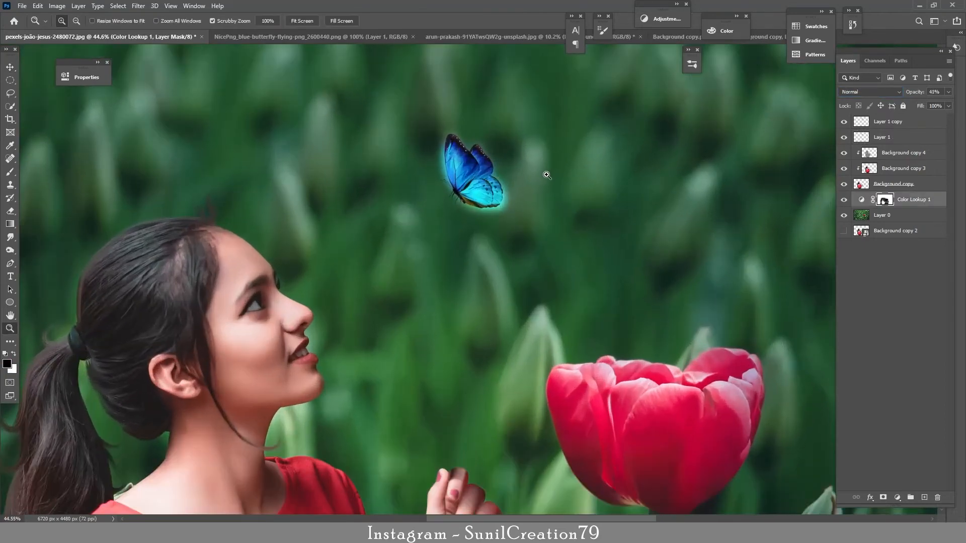
# - Enlarge the blurred glow layer beneath the butterfly to spread the glow outward
pyautogui.hotkey('ctrl', 't')
pyautogui.moveTo(513, 173); pyautogui.dragTo(535, 177)
pyautogui.press('Return')
# - Duplicate the blurred glow layer and reduce the copy's opacity to about 21%
pyautogui.hotkey('ctrl', 'j')
pyautogui.hotkey('ctrl', 't')
pyautogui.press('Return')
pyautogui.press('z')
pyautogui.moveTo(918, 94); pyautogui.dragTo(918, 94)
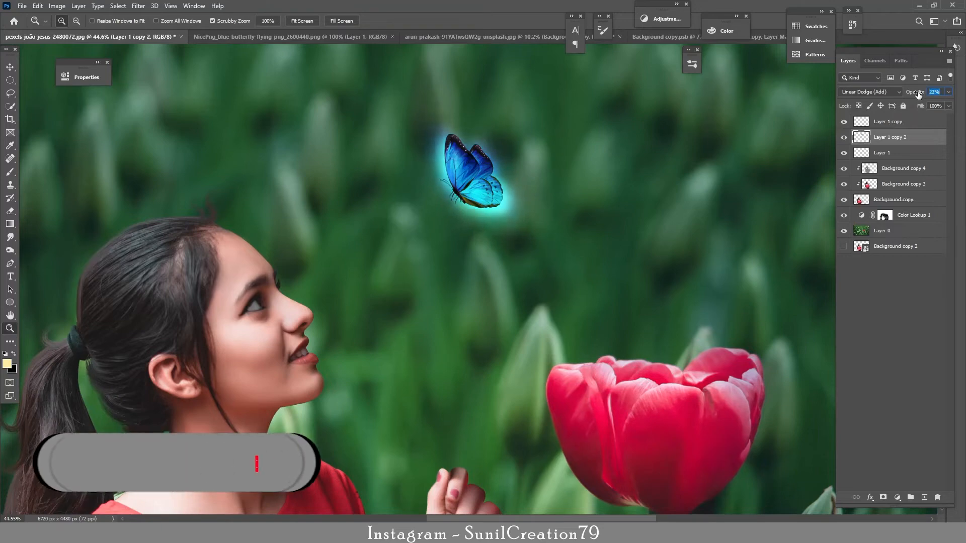
# - Group the butterfly layer and its two glow layers
pyautogui.click(887, 121)
pyautogui.keyDown('shift'); pyautogui.click(889, 137); pyautogui.keyUp('shift')
pyautogui.keyDown('shift'); pyautogui.click(886, 153); pyautogui.keyUp('shift')
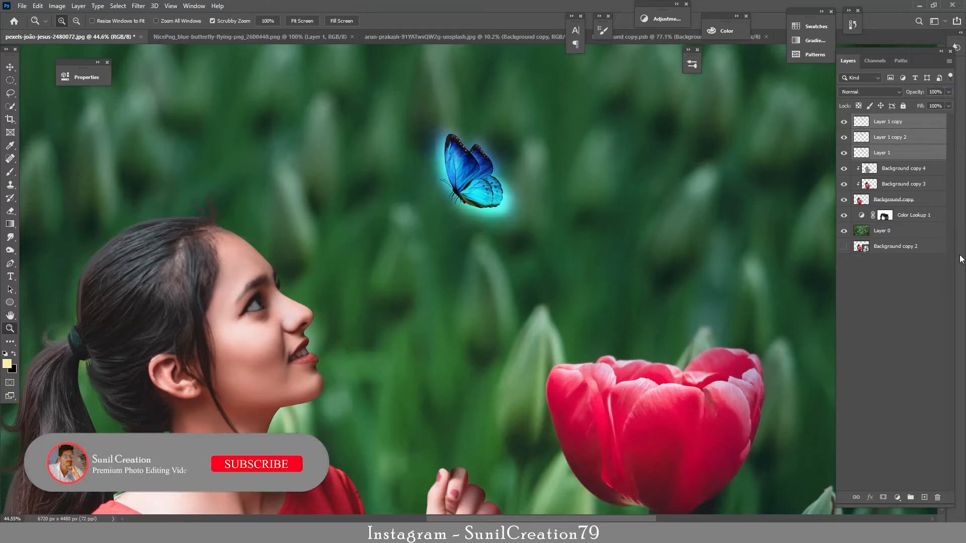
pyautogui.hotkey('ctrl', 'g')
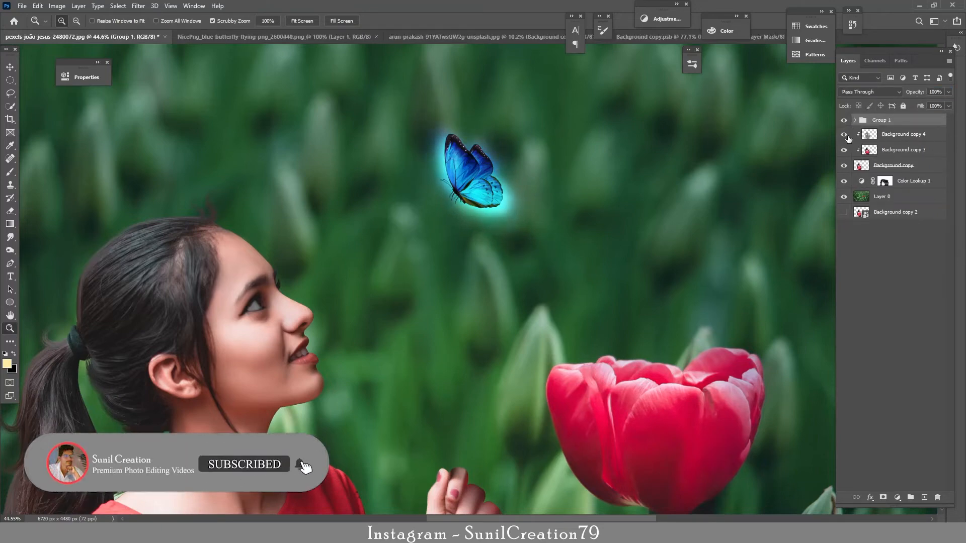
pyautogui.click(855, 121)
pyautogui.click(855, 121)
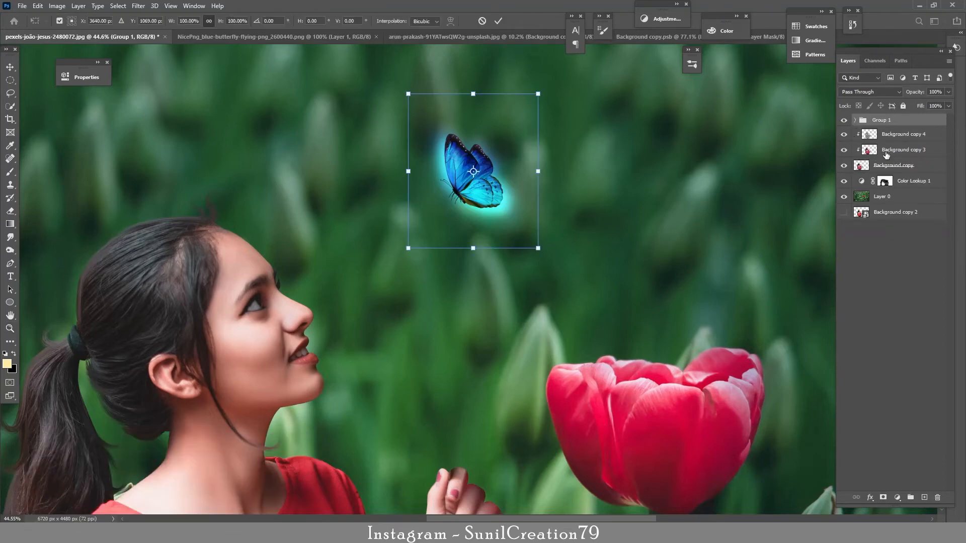
# - Duplicate the butterfly group, shrink and rotate the copy, and place it in the background above the red tulip
pyautogui.hotkey('ctrl', 'j')
pyautogui.scroll(-6, 472, 249)
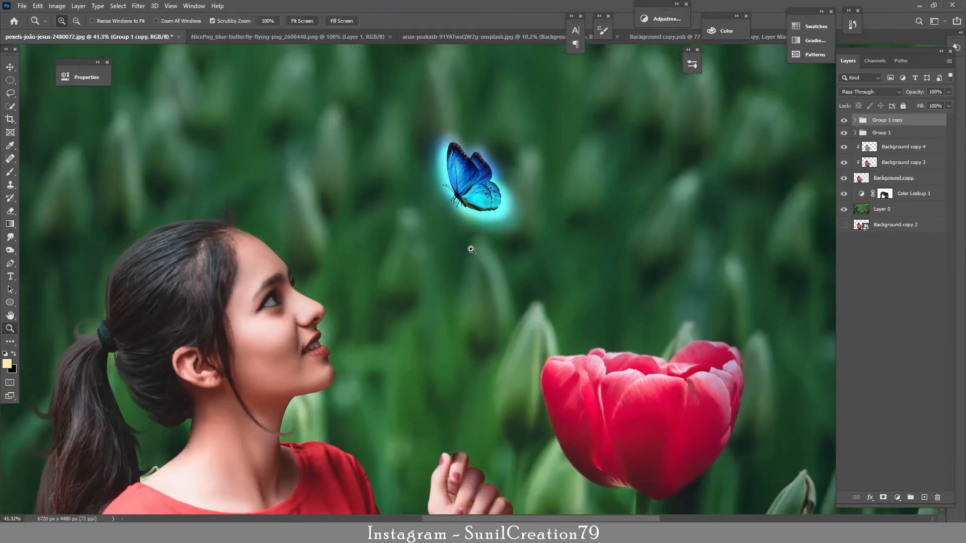
pyautogui.hotkey('ctrl', 't')
pyautogui.moveTo(500, 185); pyautogui.dragTo(427, 165)
pyautogui.moveTo(444, 131); pyautogui.dragTo(667, 211)
pyautogui.moveTo(628, 222); pyautogui.dragTo(624, 200)
pyautogui.press('Return')
pyautogui.press('z')
# - Scale the copied butterfly group down further to about 80.4% and flip it horizontally
pyautogui.hotkey('ctrl', 't')
pyautogui.moveTo(602, 122); pyautogui.dragTo(603, 131)
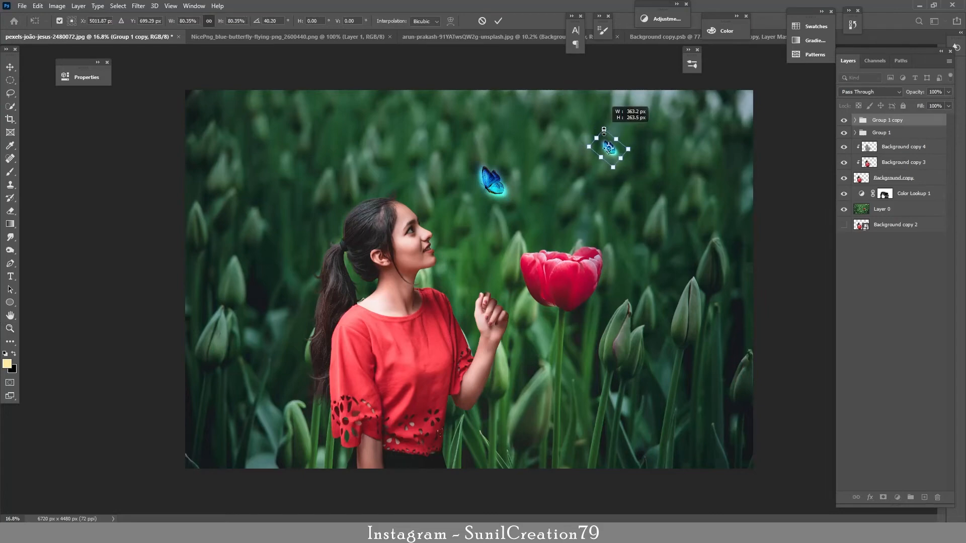
pyautogui.rightClick(609, 150)
pyautogui.click(635, 321)
pyautogui.press('Return')
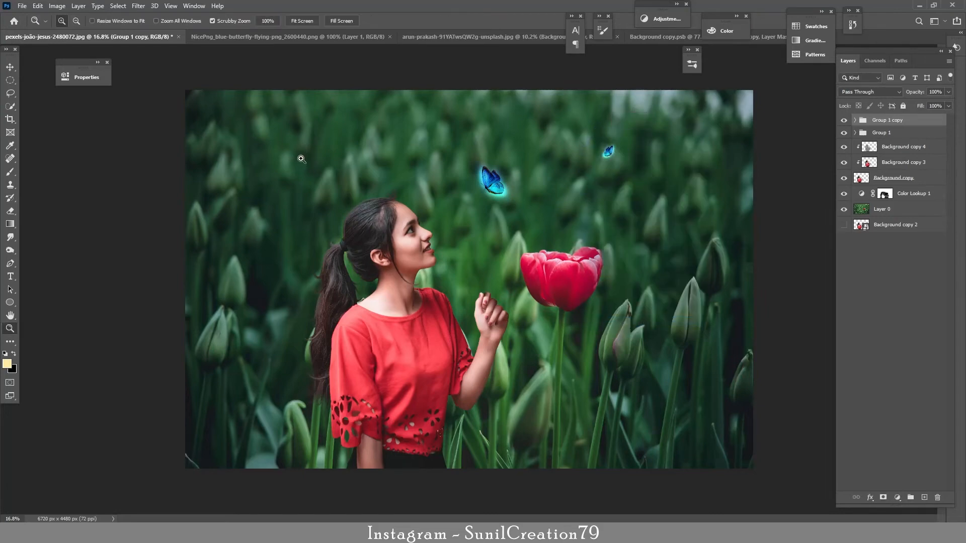
# - Add a Curves adjustment clipped to the woman above Background copy 4 and raise the green channel's curve
pyautogui.click(890, 149)
pyautogui.click(897, 497)
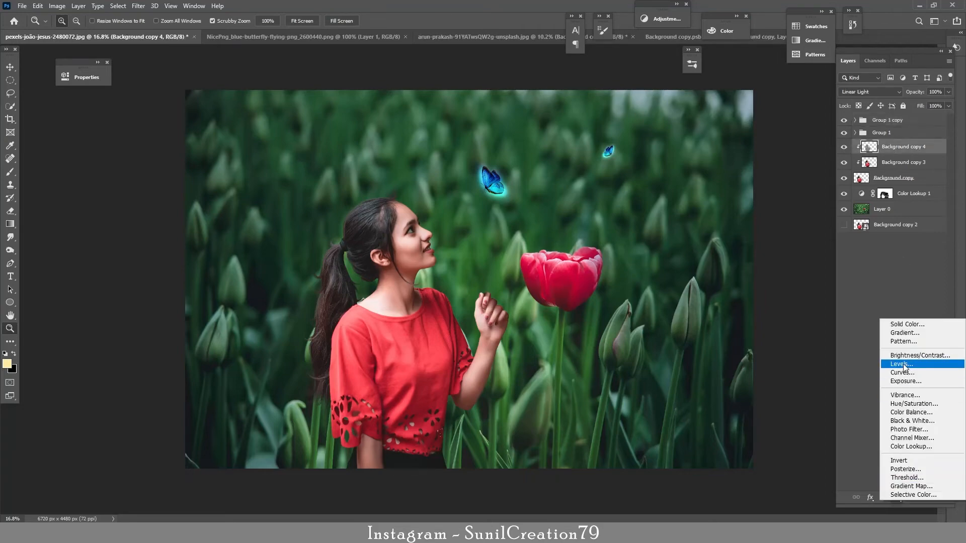
pyautogui.click(901, 376)
pyautogui.click(165, 118)
pyautogui.click(171, 143)
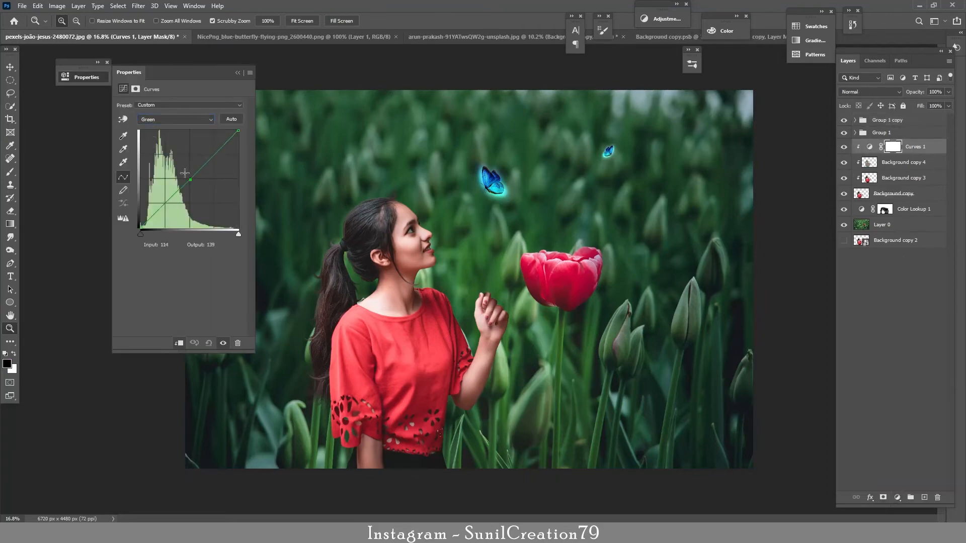
pyautogui.moveTo(184, 173); pyautogui.dragTo(204, 153)
pyautogui.moveTo(163, 201); pyautogui.dragTo(186, 180)
# - Reshape the red and blue channel curves of the woman's Curves adjustment
pyautogui.click(175, 120)
pyautogui.click(171, 135)
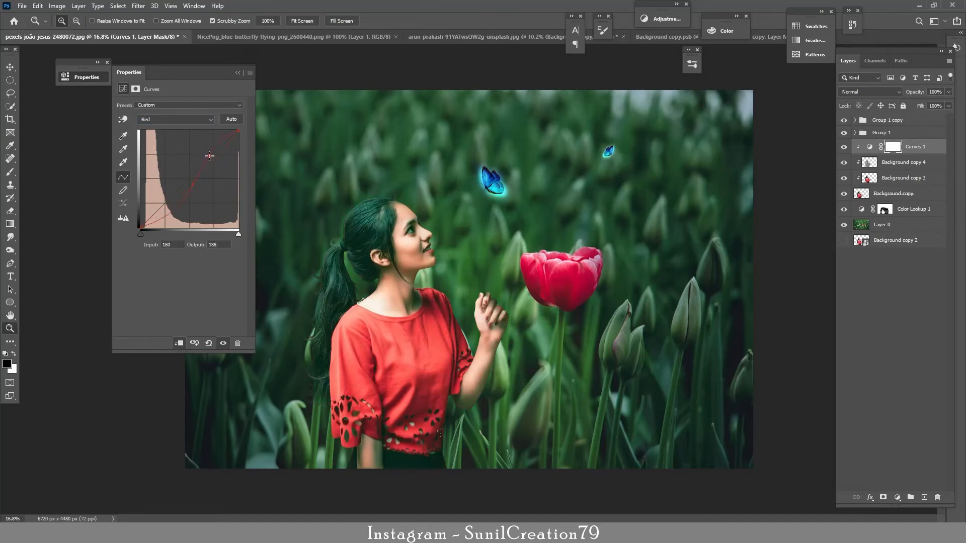
pyautogui.click(154, 121)
pyautogui.click(166, 156)
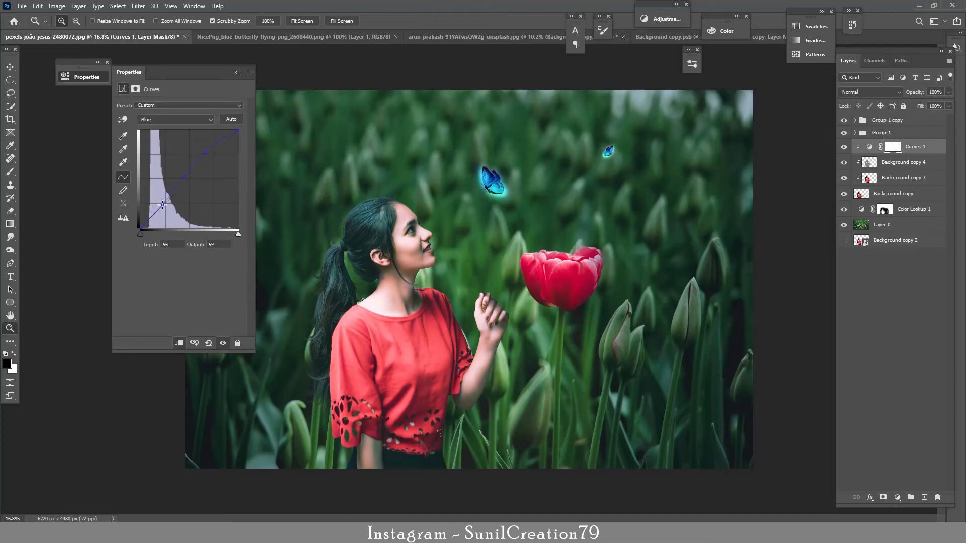
pyautogui.click(238, 73)
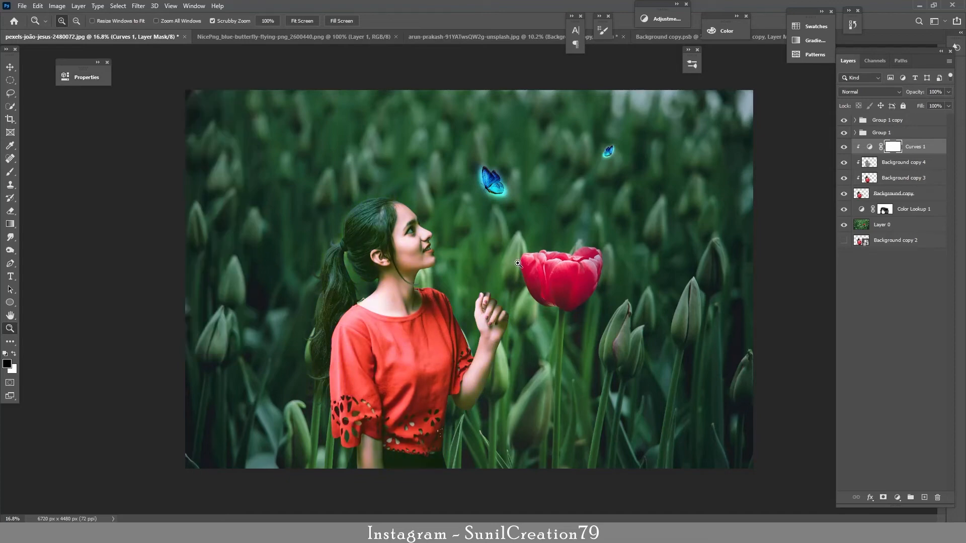
# - Duplicate the small background butterfly group, flip the copy horizontally and place it on top of the red tulip
pyautogui.click(884, 121)
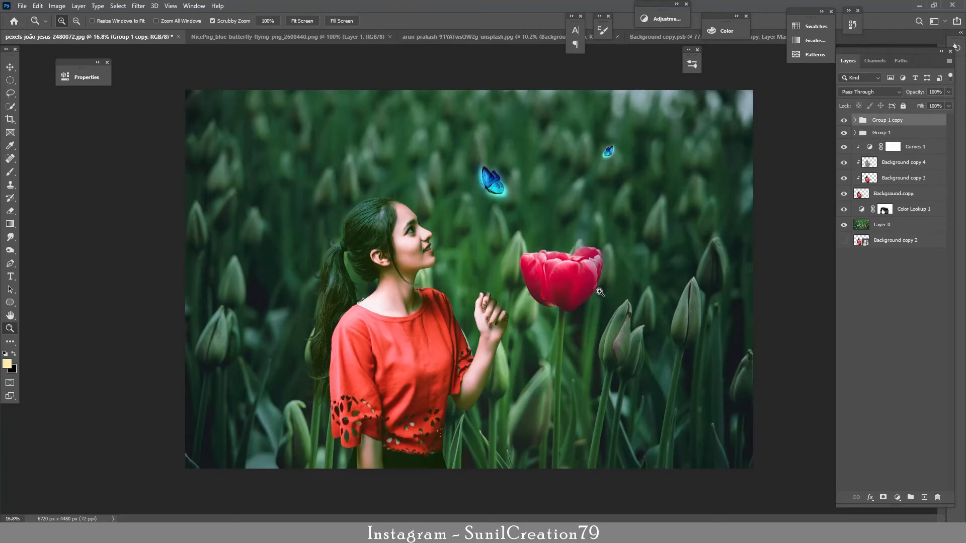
pyautogui.hotkey('ctrl', 'j')
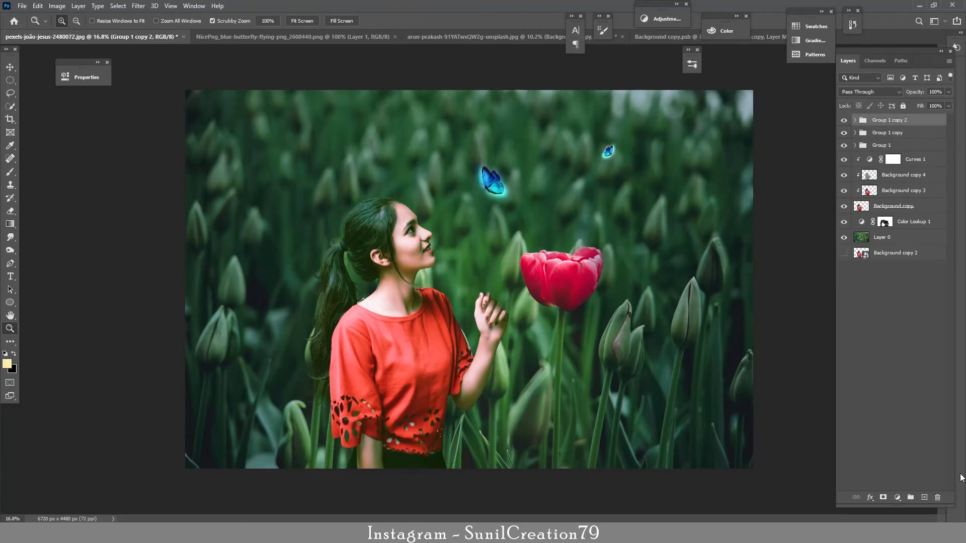
pyautogui.hotkey('ctrl', 't')
pyautogui.rightClick(611, 150)
pyautogui.click(628, 323)
pyautogui.moveTo(608, 151); pyautogui.dragTo(598, 207)
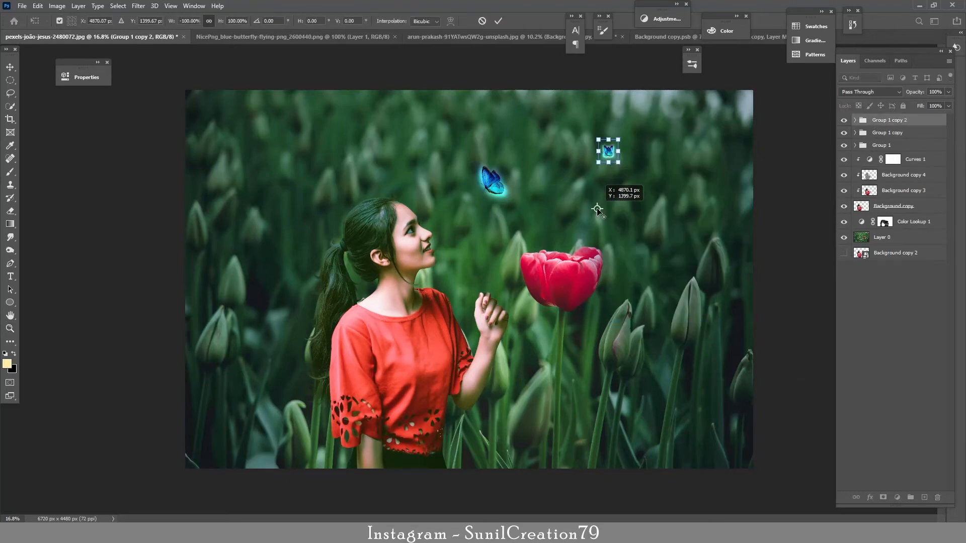
pyautogui.moveTo(609, 158); pyautogui.dragTo(565, 256)
pyautogui.press('Return')
pyautogui.press('z')
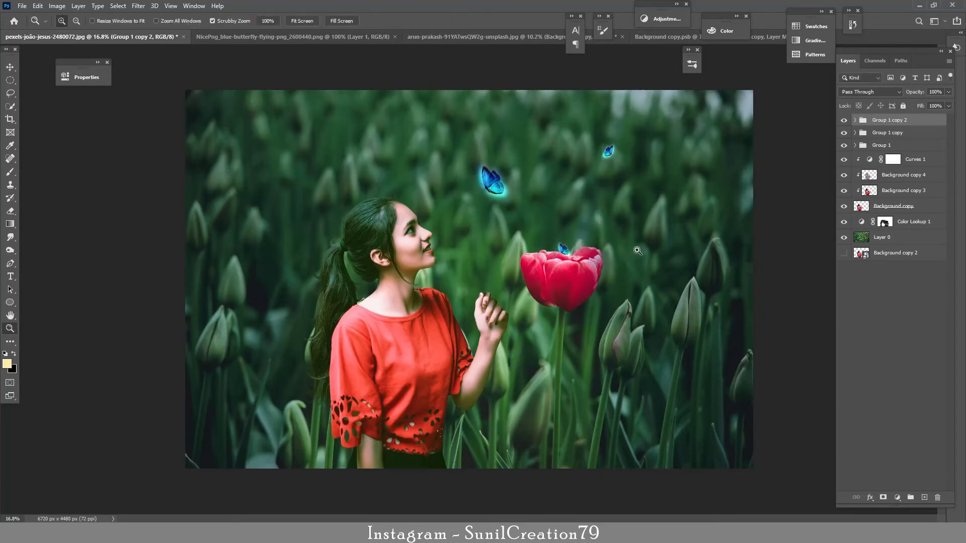
# - Duplicate the large butterfly group, flip the copy horizontally, shrink it and place it low behind the woman's back
pyautogui.hotkey('alt', '[')
pyautogui.hotkey('alt', '[')
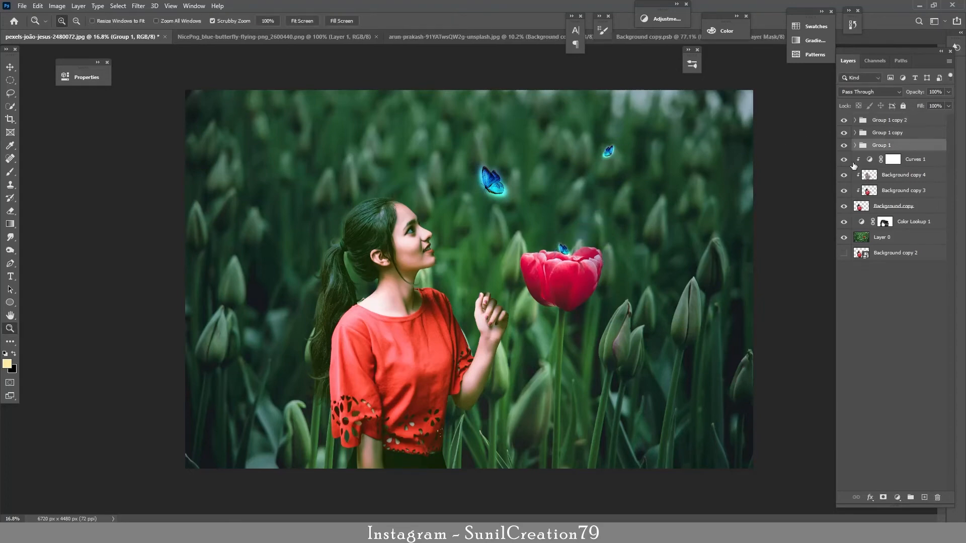
pyautogui.hotkey('ctrl', 'j')
pyautogui.hotkey('ctrl', 't')
pyautogui.rightClick(496, 187)
pyautogui.click(523, 364)
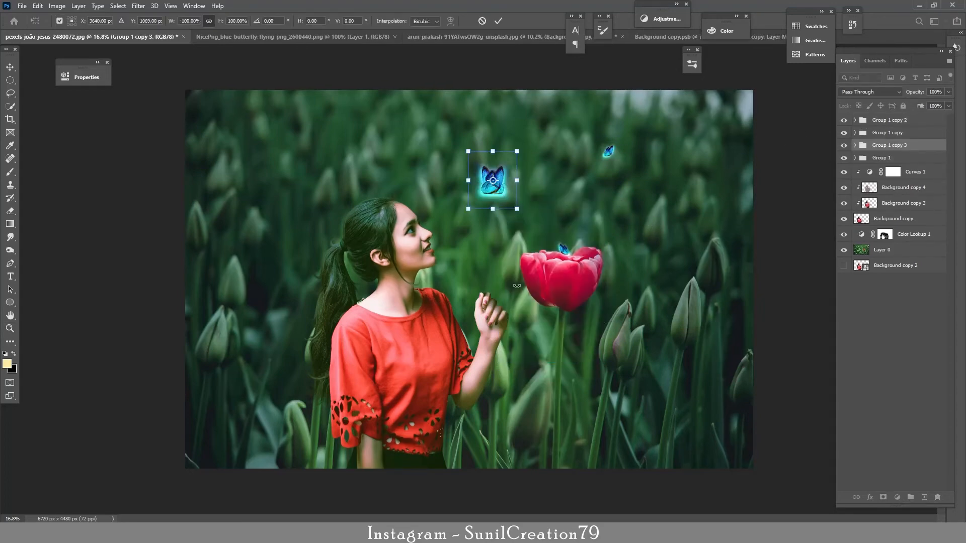
pyautogui.moveTo(516, 151); pyautogui.dragTo(494, 178)
pyautogui.moveTo(479, 198); pyautogui.dragTo(305, 386)
pyautogui.press('Return')
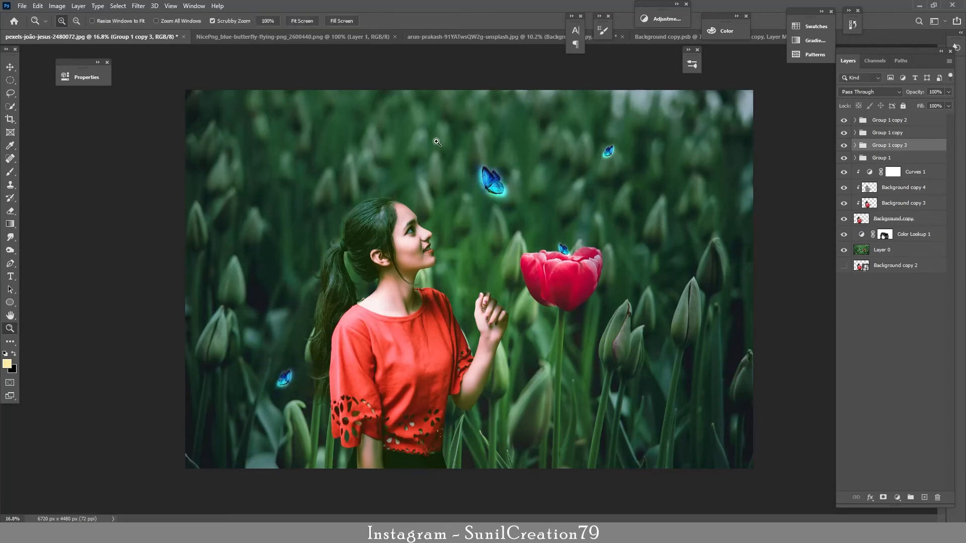
pyautogui.press('v')
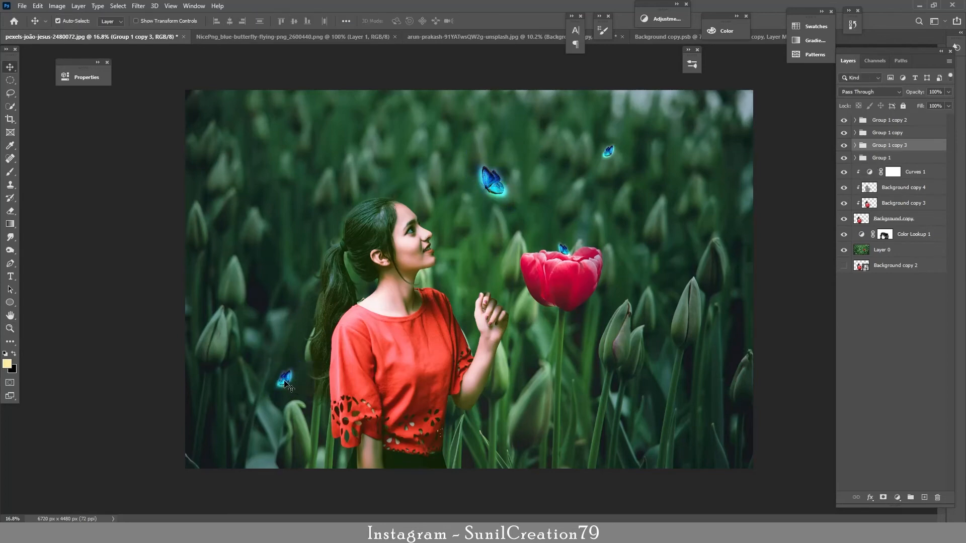
pyautogui.moveTo(286, 382); pyautogui.dragTo(371, 136)
pyautogui.moveTo(492, 184); pyautogui.dragTo(580, 410)
pyautogui.hotkey('ctrl', 'z')
pyautogui.hotkey('ctrl', 'z')
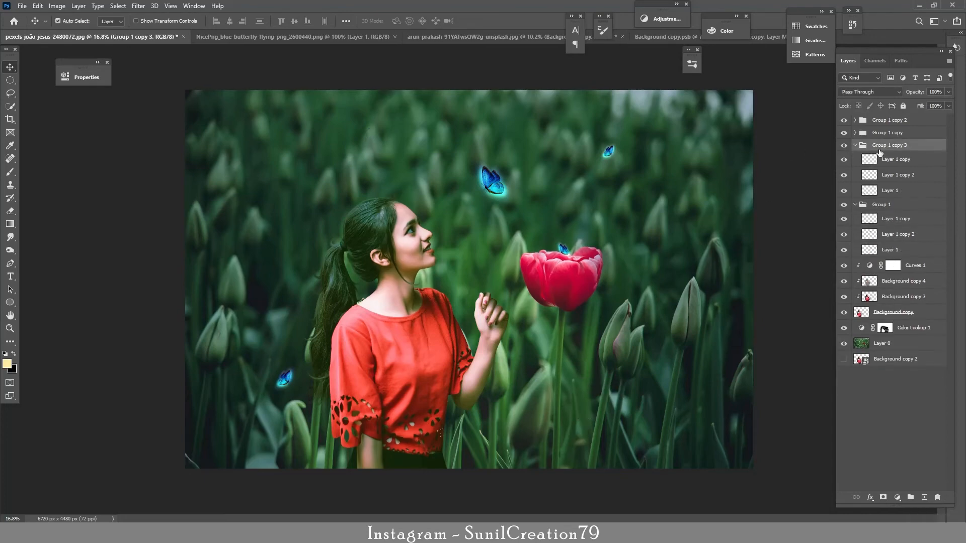
# - Duplicate the butterfly group behind the woman's back and move the copy into the background above her head
pyautogui.hotkey('ctrl', 'j')
pyautogui.hotkey('ctrl', 't')
pyautogui.moveTo(283, 385); pyautogui.dragTo(387, 90)
pyautogui.press('Return')
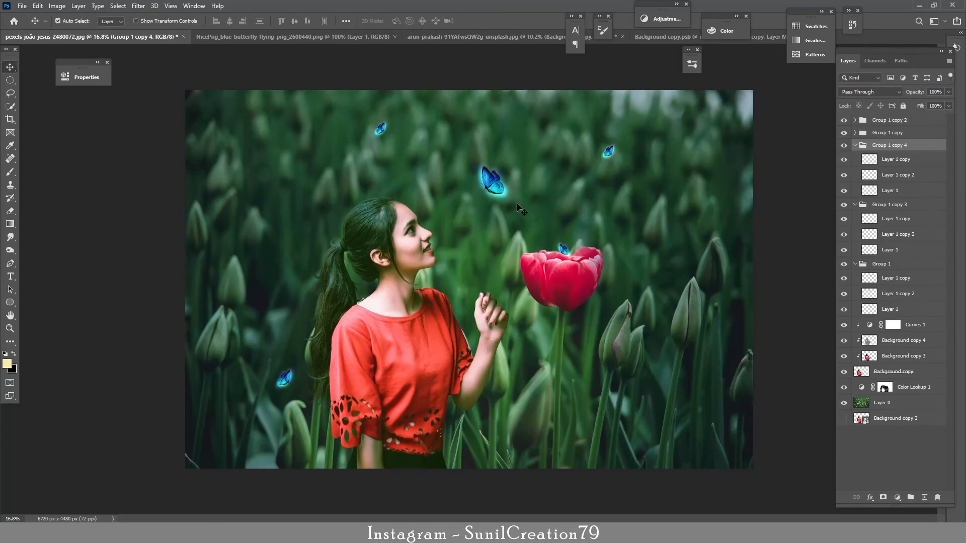
# - Collapse the expanded groups, then duplicate the large butterfly group, shrink the copy and place it among the stems below the red tulip
pyautogui.click(490, 186)
pyautogui.click(875, 149)
pyautogui.click(855, 204)
pyautogui.click(855, 145)
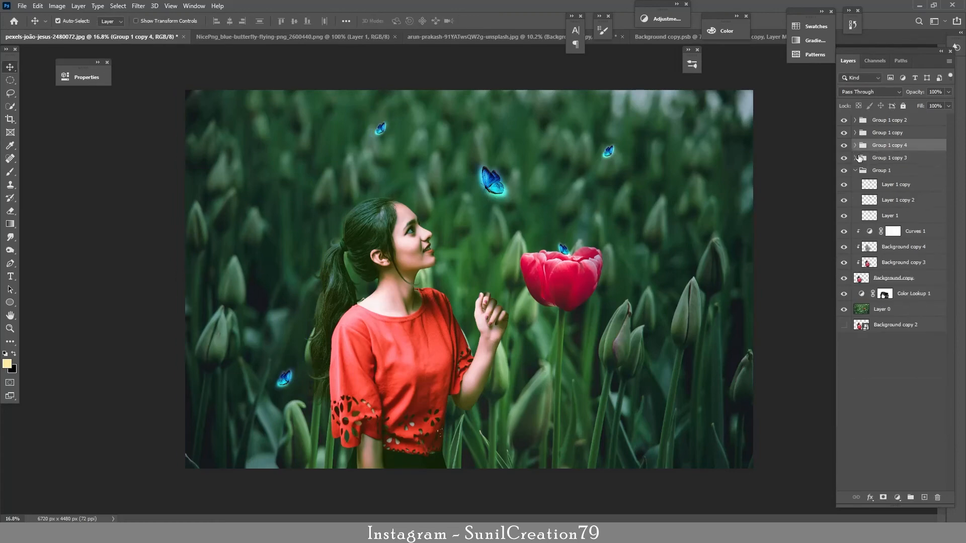
pyautogui.click(854, 171)
pyautogui.click(878, 171)
pyautogui.hotkey('ctrl', 'j')
pyautogui.hotkey('ctrl', 't')
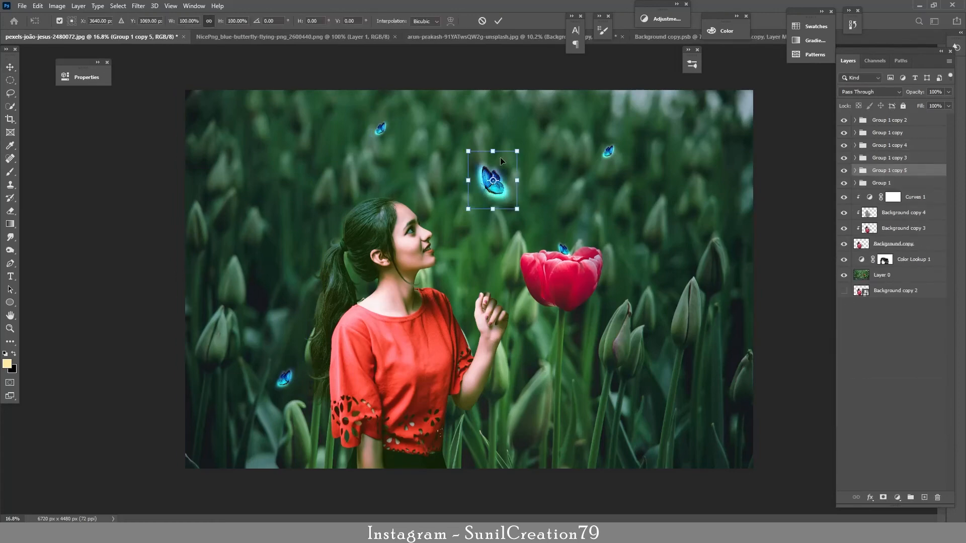
pyautogui.moveTo(515, 151); pyautogui.dragTo(604, 432)
pyautogui.press('Return')
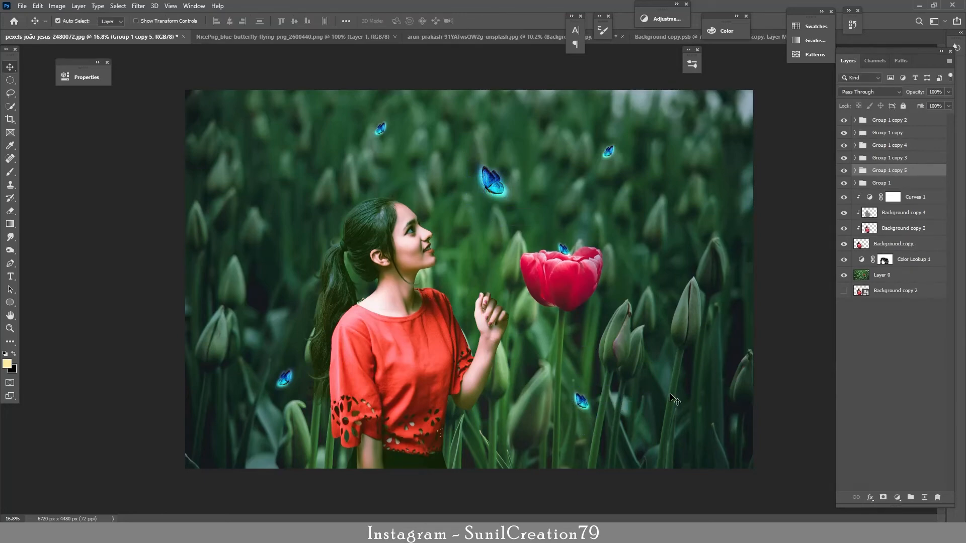
# - Stamp all visible layers into a new layer at the top of the stack and open it in the Camera Raw Filter
pyautogui.click(885, 120)
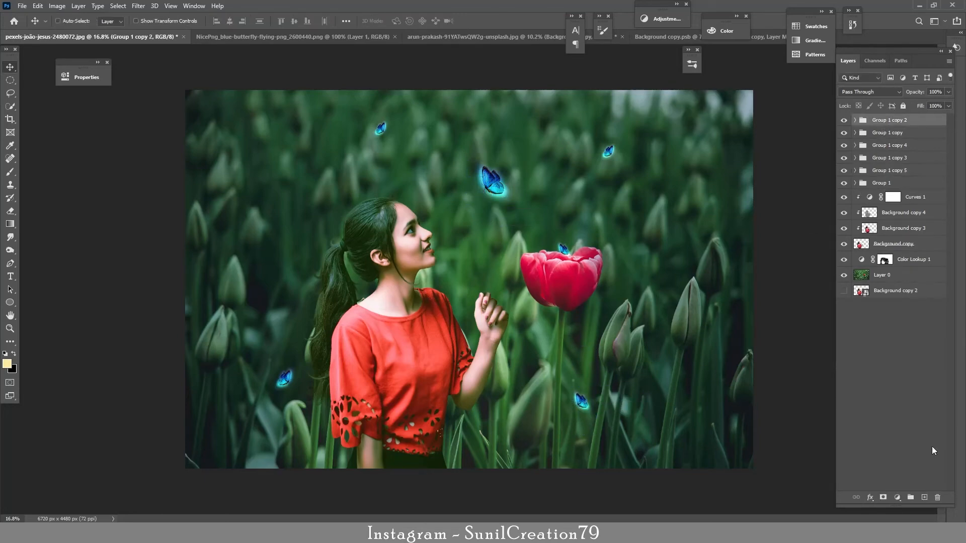
pyautogui.hotkey('ctrl', 'shift', 'alt', 'e')
pyautogui.click(138, 6)
pyautogui.click(161, 67)
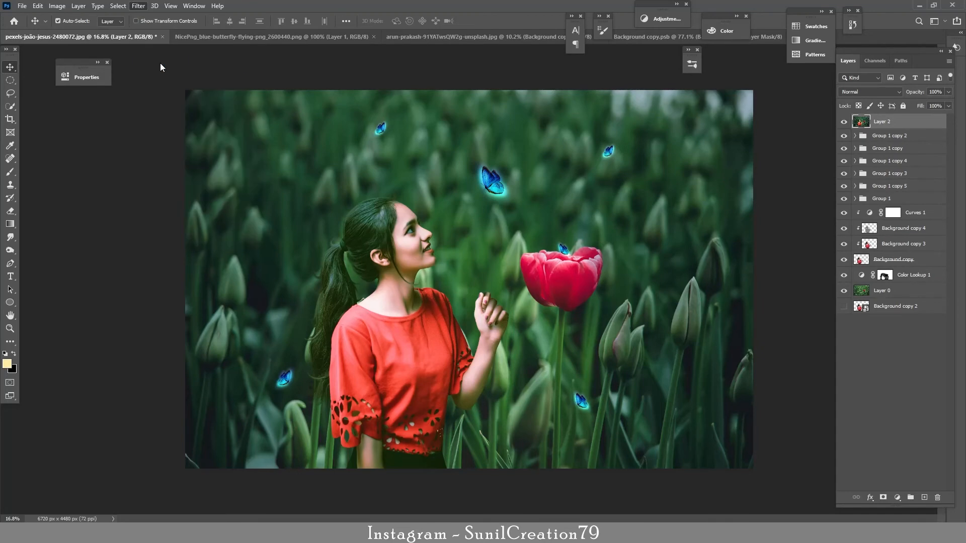
# - Darken the image's lower edge with a graduated filter at exposure -2.50, highlights -100 and shadows -73
pyautogui.click(943, 97)
pyautogui.moveTo(384, 403)
pyautogui.mouseDown()
pyautogui.moveTo(387, 424)
pyautogui.moveTo(383, 274)
pyautogui.moveTo(396, 406)
pyautogui.mouseUp()
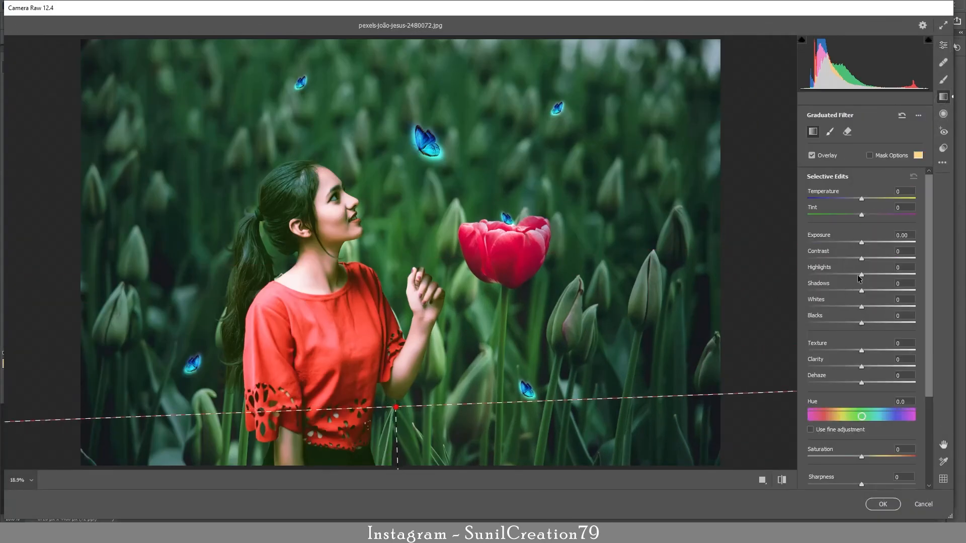
pyautogui.moveTo(859, 243); pyautogui.dragTo(815, 243)
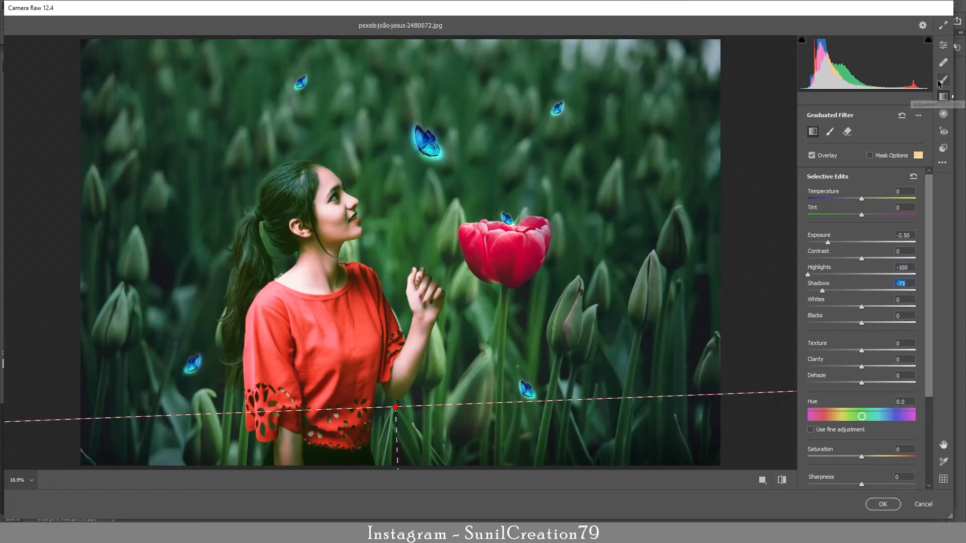
# - Add graduated filters with the same darkening settings over the image's left and right edges
pyautogui.moveTo(84, 97); pyautogui.dragTo(233, 141)
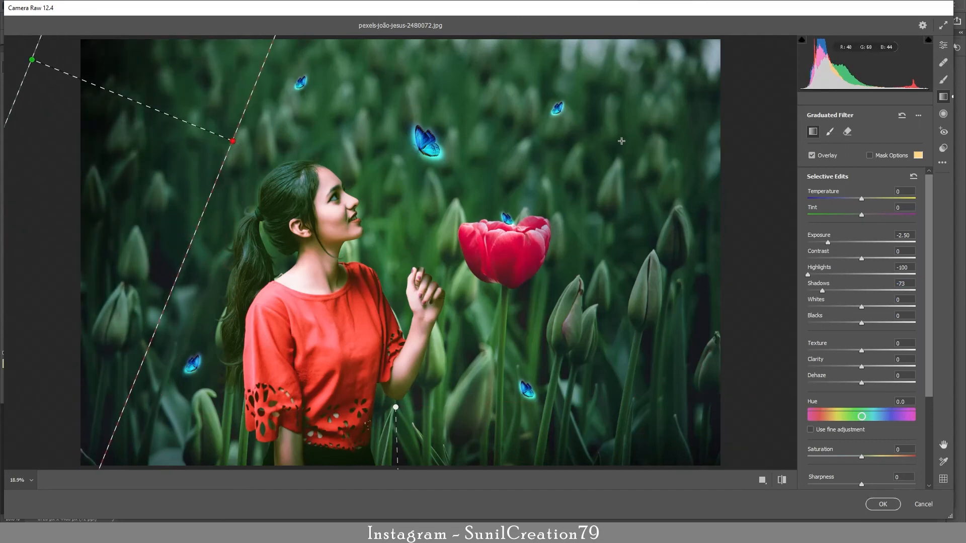
pyautogui.moveTo(633, 161); pyautogui.dragTo(460, 188)
pyautogui.moveTo(527, 187); pyautogui.dragTo(697, 148)
# - Add a graduated filter over the image's upper edge with exposure -1.30, highlights -100 and lowered shadows
pyautogui.click(944, 46)
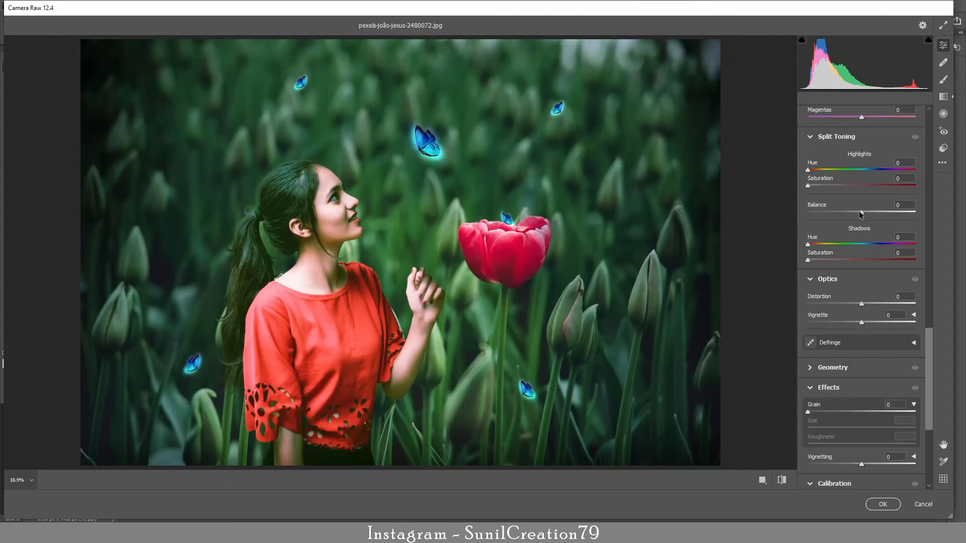
pyautogui.click(944, 97)
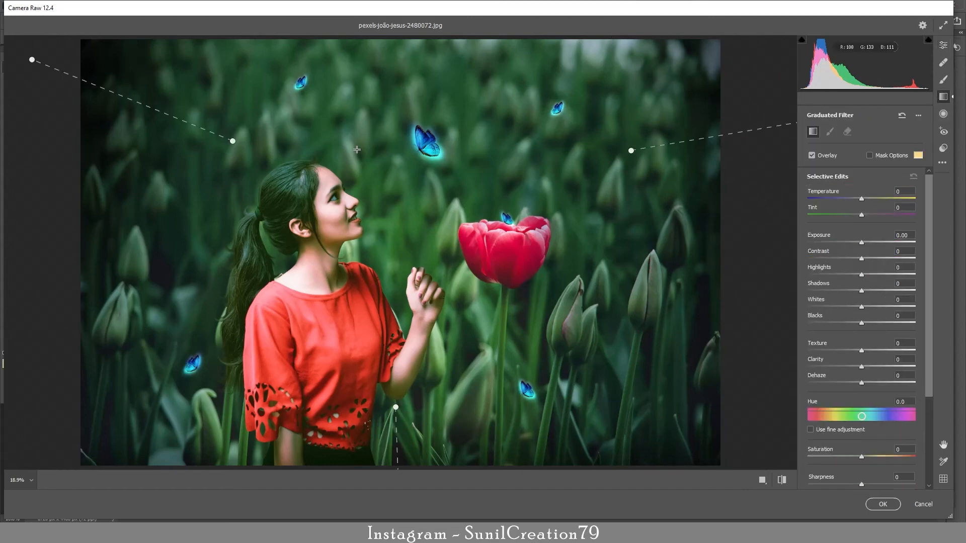
pyautogui.moveTo(374, 115); pyautogui.dragTo(369, 263)
pyautogui.moveTo(376, 172); pyautogui.dragTo(379, 88)
pyautogui.moveTo(861, 274); pyautogui.dragTo(817, 276)
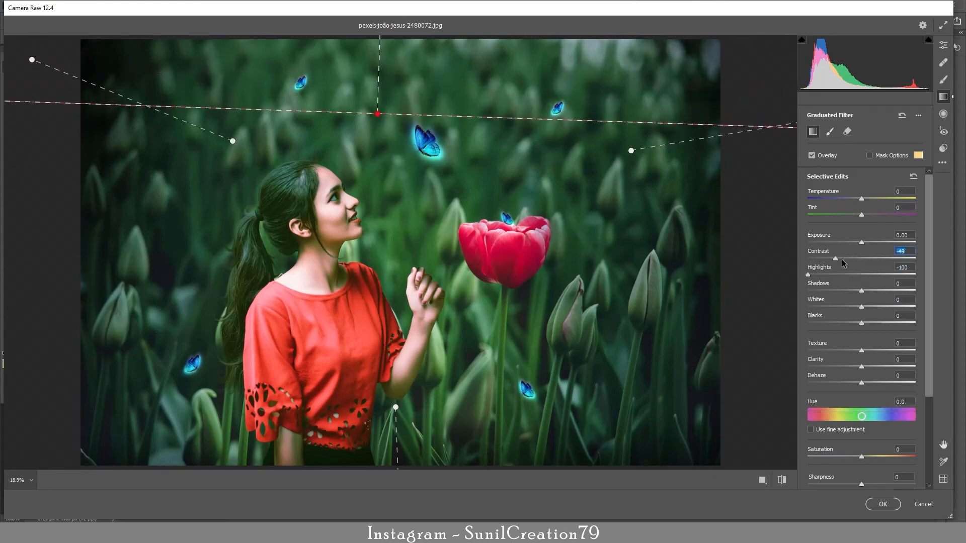
pyautogui.moveTo(861, 243); pyautogui.dragTo(843, 250)
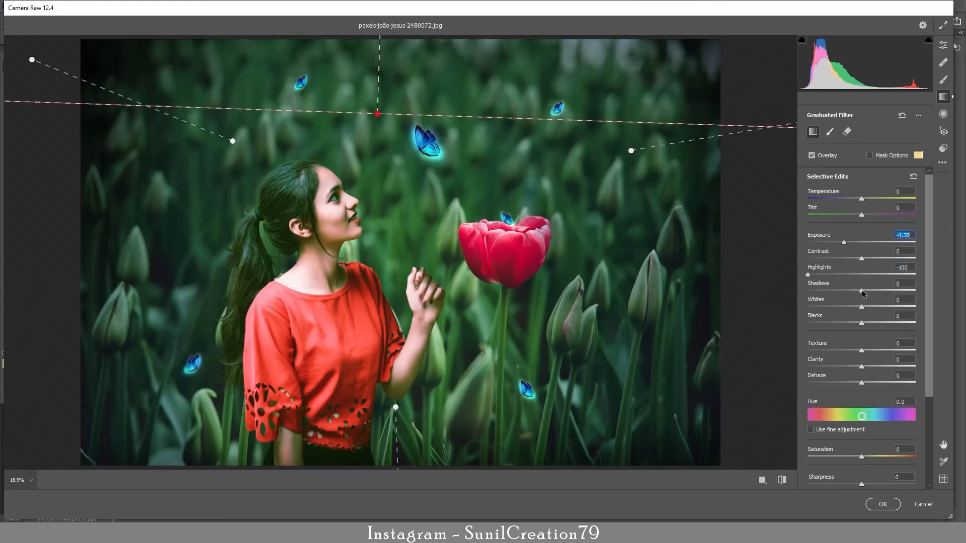
pyautogui.moveTo(861, 291); pyautogui.dragTo(831, 287)
# - Reduce the Greens saturation to about -42 in the HSL adjustments
pyautogui.click(943, 45)
pyautogui.scroll(5, 931, 233)
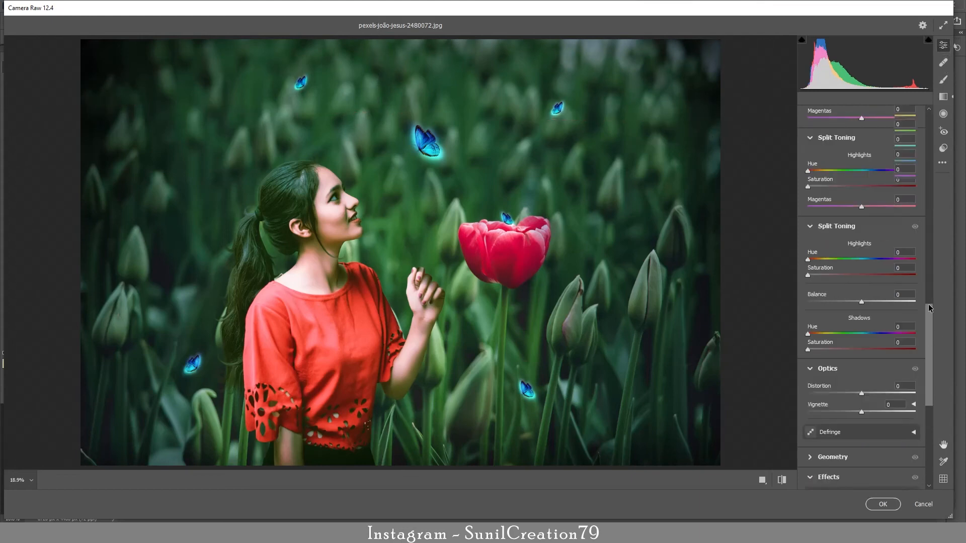
pyautogui.scroll(-5, 931, 234)
pyautogui.click(840, 129)
pyautogui.moveTo(861, 201); pyautogui.dragTo(840, 201)
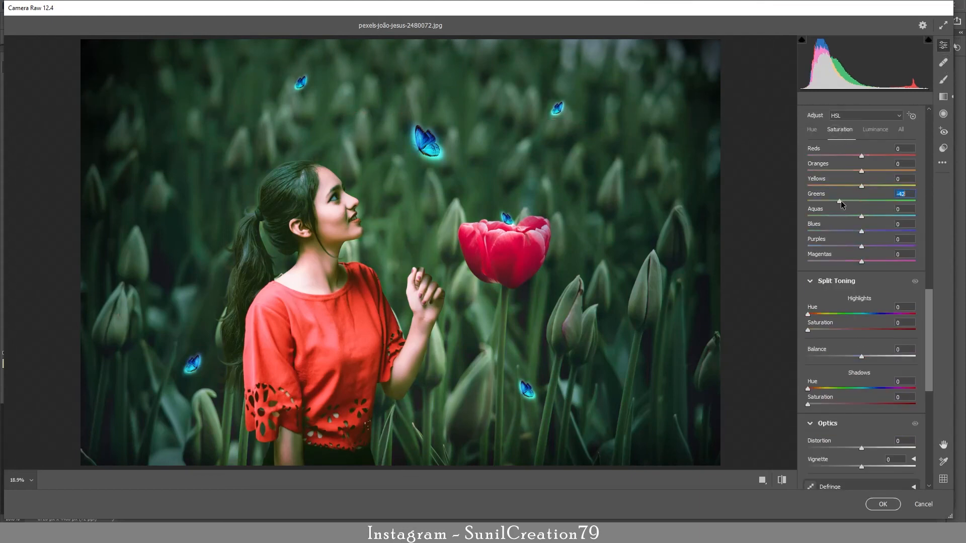
# - Shift the HSL hues to Reds +19, Oranges +21 and Yellows about -39, and lower the Oranges luminance
pyautogui.moveTo(863, 185); pyautogui.dragTo(872, 156)
pyautogui.click(812, 130)
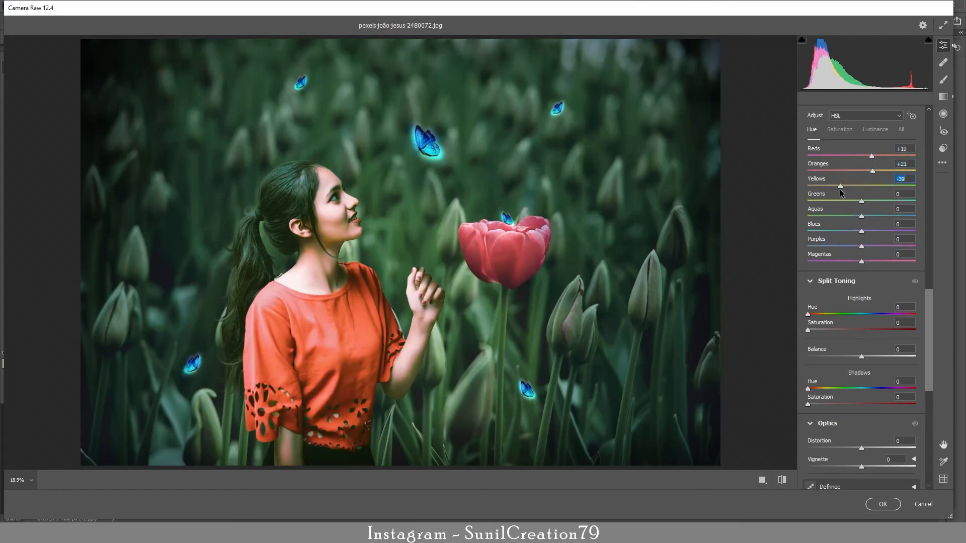
pyautogui.click(875, 129)
pyautogui.moveTo(861, 171); pyautogui.dragTo(848, 172)
# - Set the Blue Primary calibration to hue about -30 and saturation +10, and apply the Camera Raw edits
pyautogui.moveTo(929, 365); pyautogui.dragTo(929, 479)
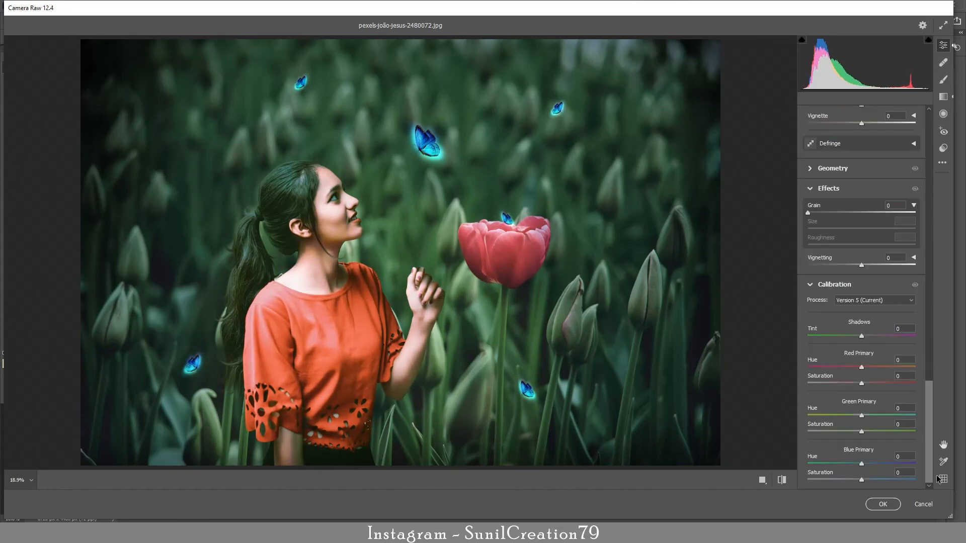
pyautogui.moveTo(862, 480); pyautogui.dragTo(845, 463)
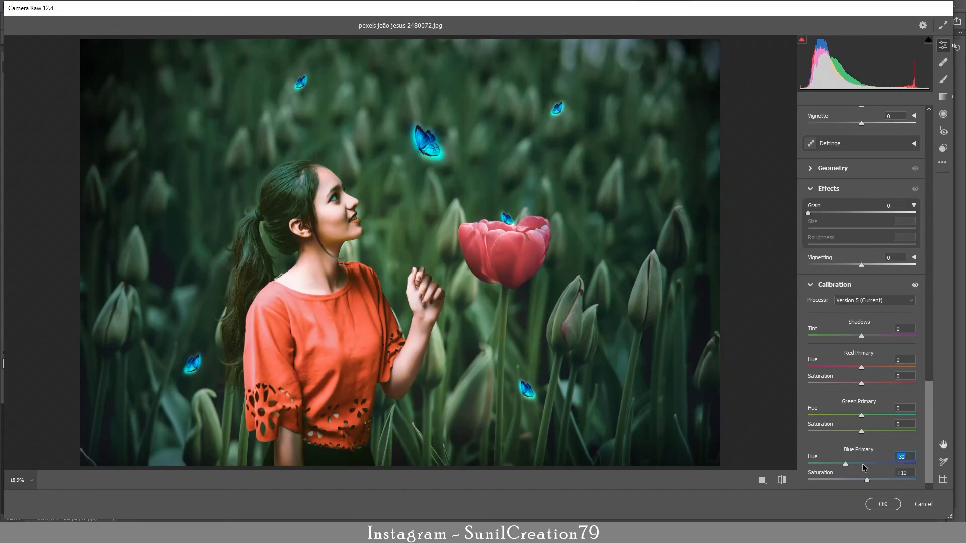
pyautogui.click(882, 505)
# - Add a new empty layer above the graded layer and set its blend mode to Color
pyautogui.click(925, 495)
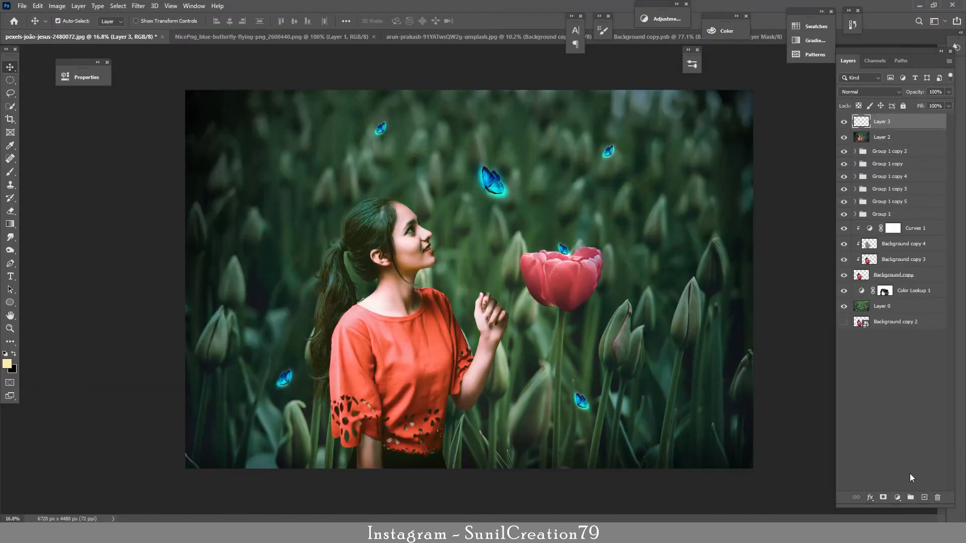
pyautogui.click(847, 94)
pyautogui.click(845, 321)
pyautogui.click(877, 93)
pyautogui.click(842, 325)
# - Choose a bright red foreground colour and paint over the red tulip with a soft 600 px brush at 10% flow
pyautogui.click(9, 365)
pyautogui.moveTo(617, 246); pyautogui.dragTo(586, 266)
pyautogui.press('Return')
pyautogui.press('b')
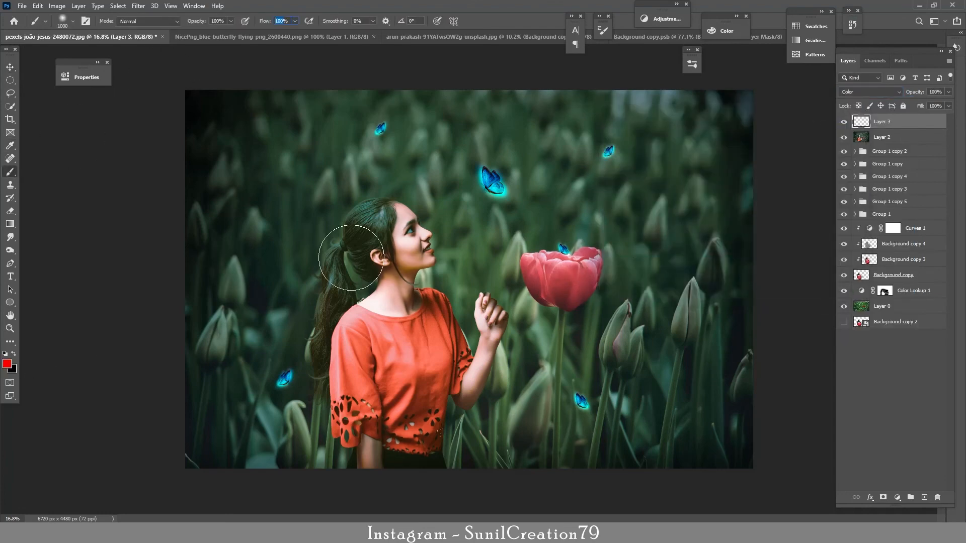
pyautogui.press('[')
pyautogui.press('[')
pyautogui.press('[')
pyautogui.press('[')
pyautogui.moveTo(538, 269); pyautogui.dragTo(584, 252)
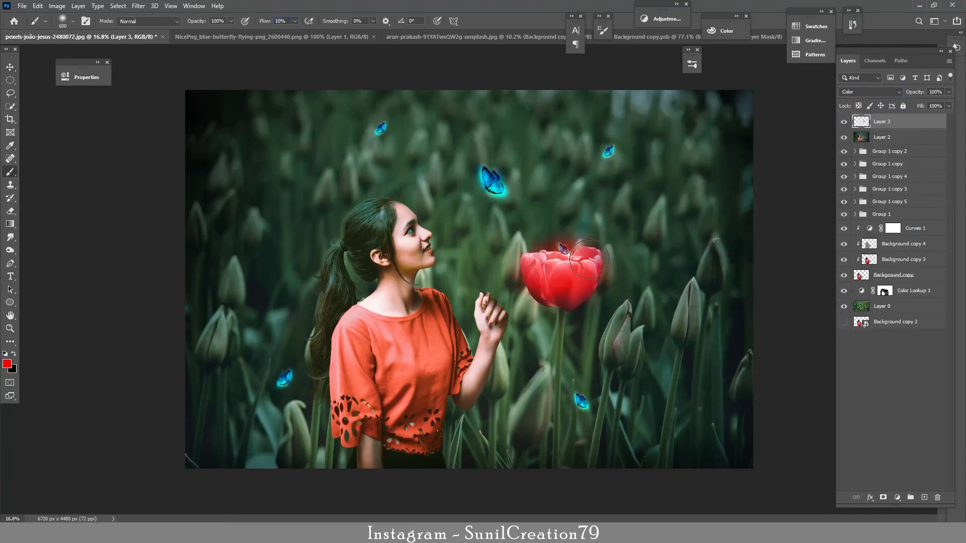
# - Reduce the brush to 500 px for the red paint, and add a new empty layer above it with the Color blend mode
pyautogui.press('[')
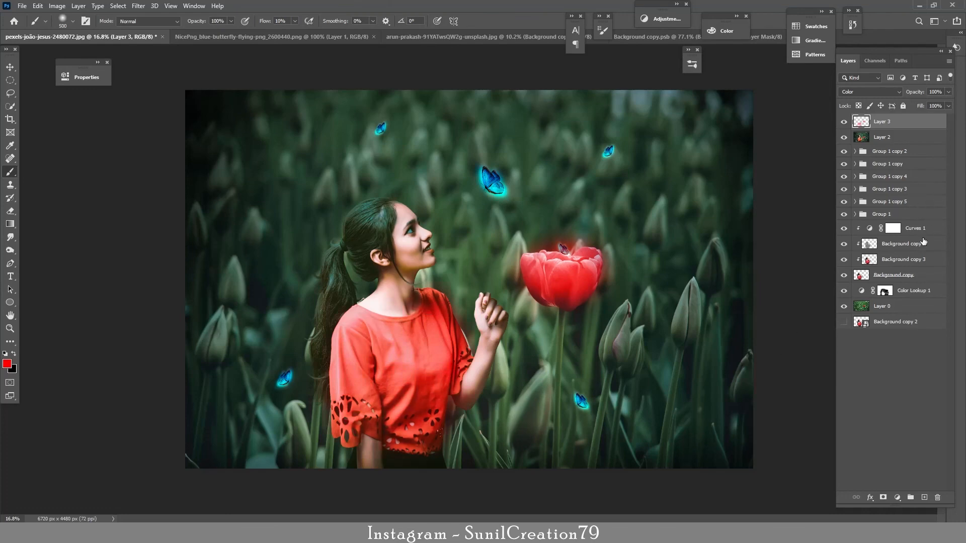
pyautogui.click(924, 497)
pyautogui.click(870, 91)
pyautogui.click(855, 323)
# - Paint a faint orange (ff9733) tint over the woman with a 250 px brush at 10% flow, and lower that layer's opacity
pyautogui.click(9, 361)
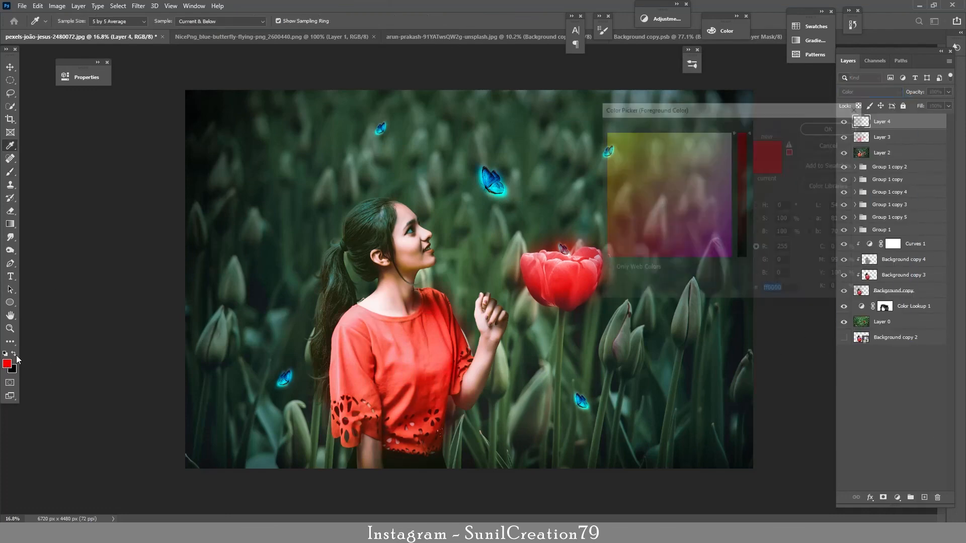
pyautogui.moveTo(641, 177)
pyautogui.mouseDown()
pyautogui.moveTo(659, 168)
pyautogui.moveTo(633, 181)
pyautogui.mouseUp()
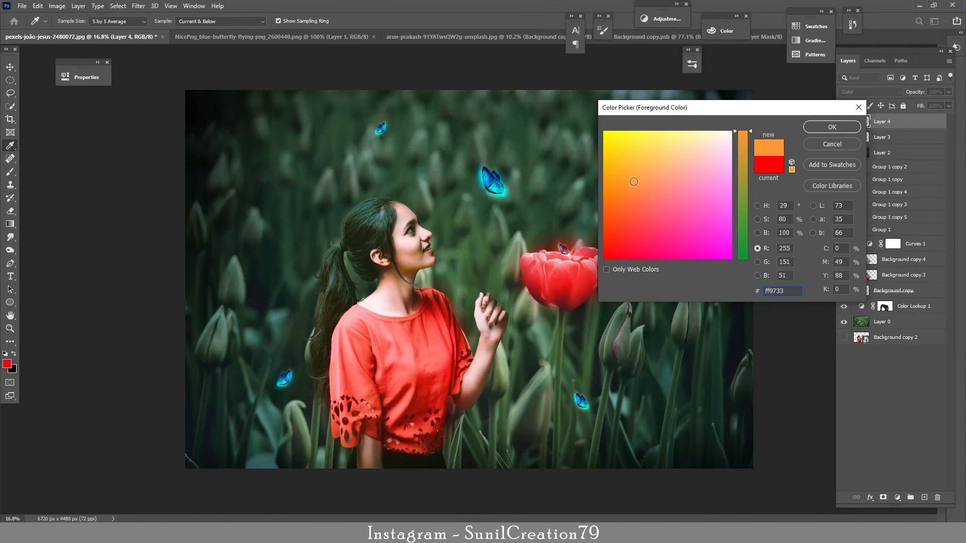
pyautogui.click(832, 127)
pyautogui.press('b')
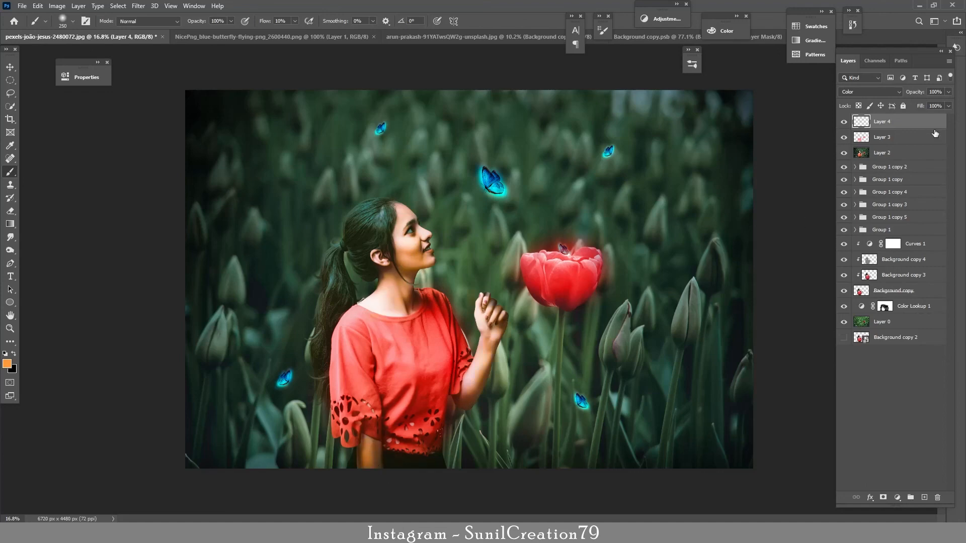
pyautogui.moveTo(923, 93); pyautogui.dragTo(910, 94)
# - Add a white layer mask to the red paint layer, Layer 3, and set the brush flow to 100% with black as foreground
pyautogui.click(843, 138)
pyautogui.click(843, 138)
pyautogui.click(862, 140)
pyautogui.click(883, 497)
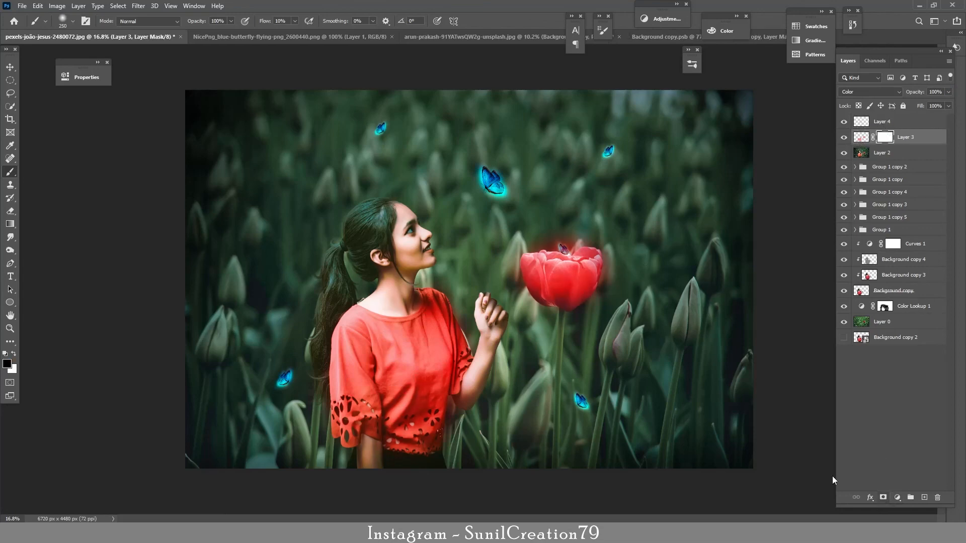
pyautogui.hotkey('shift', '0')
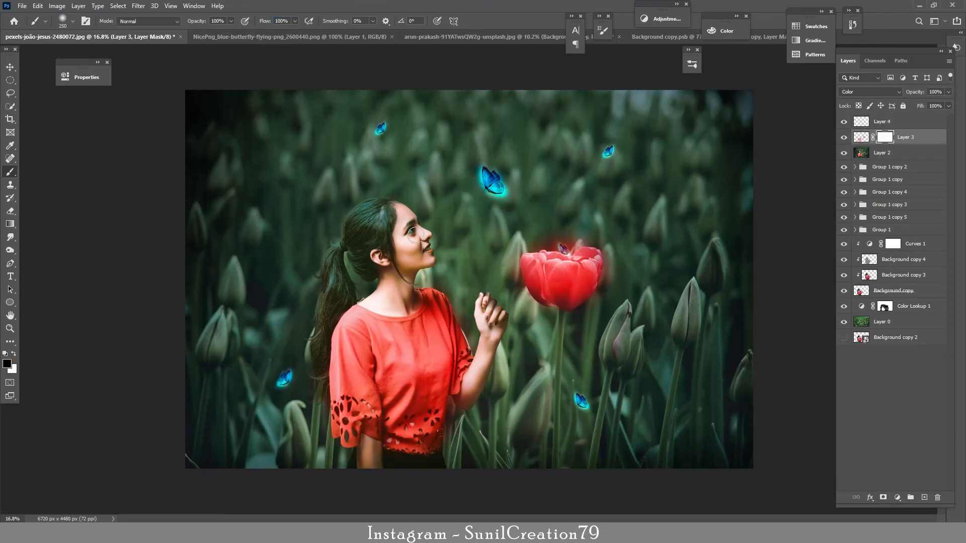